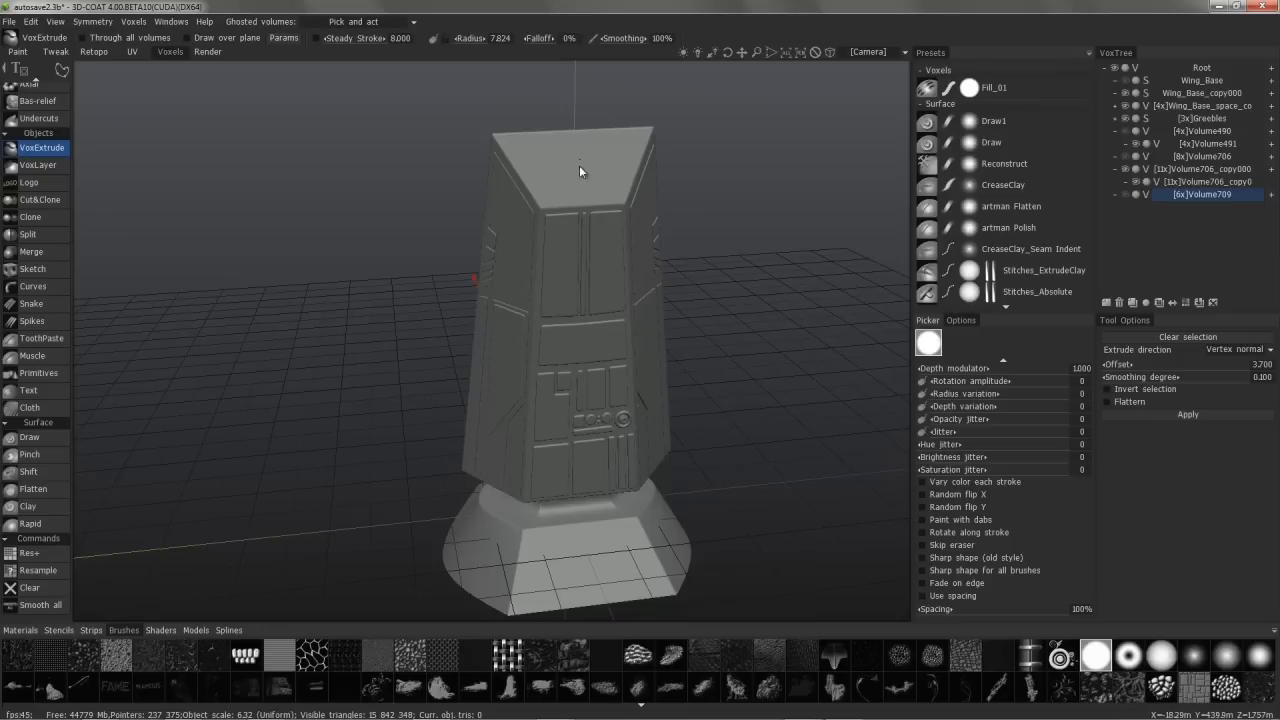
Turn on symmetry across the Z axis and make the Wing_Base_copy000 volume active
middle_drag(584, 314, 714, 293)
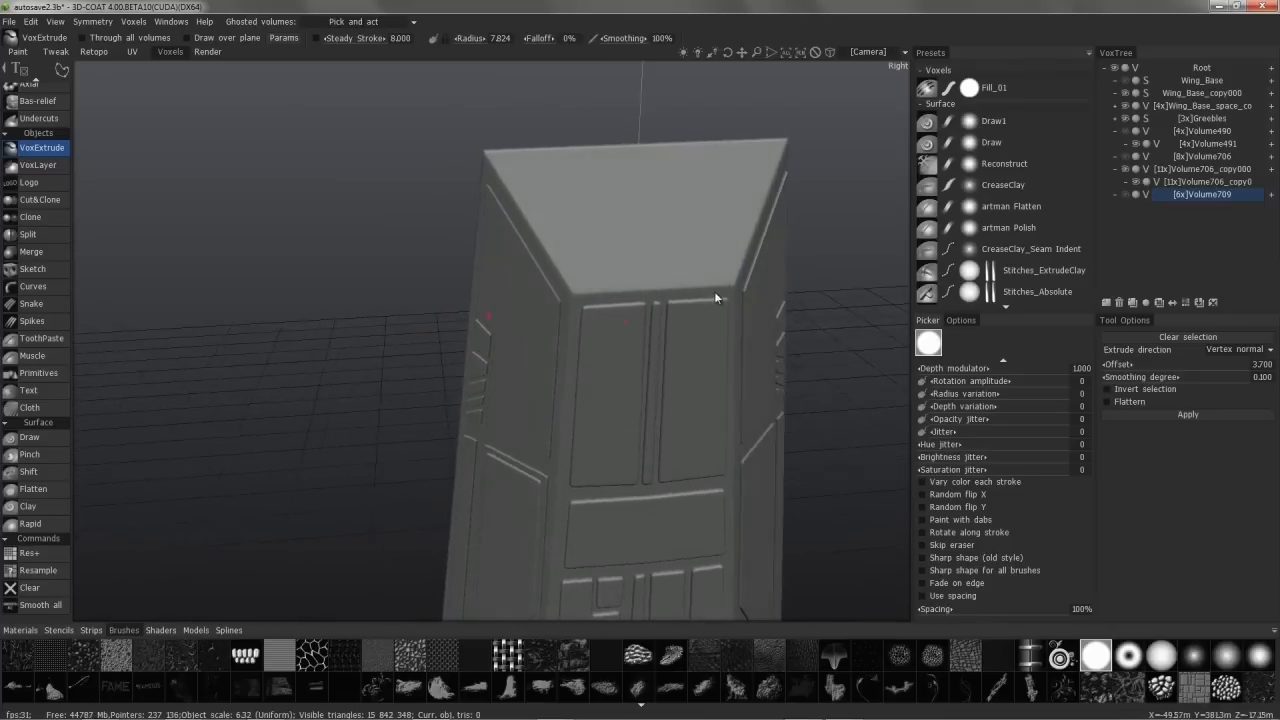
middle_drag(746, 338, 737, 339)
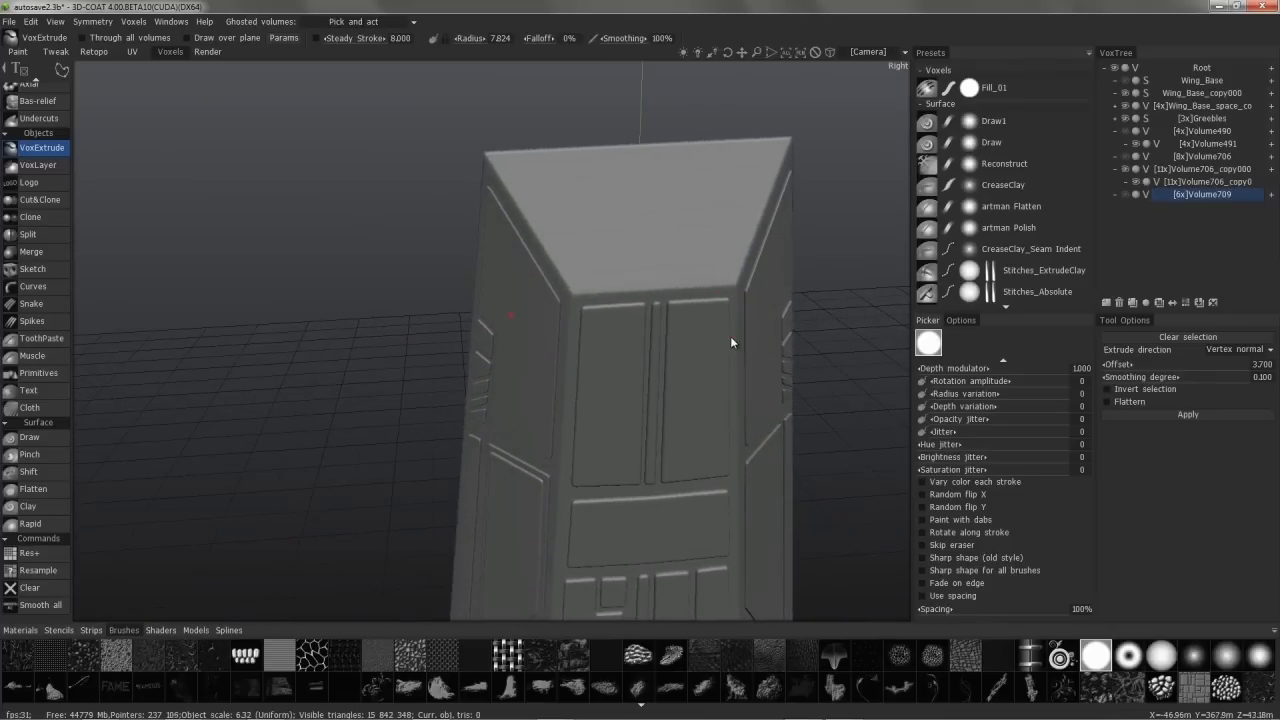
key(s)
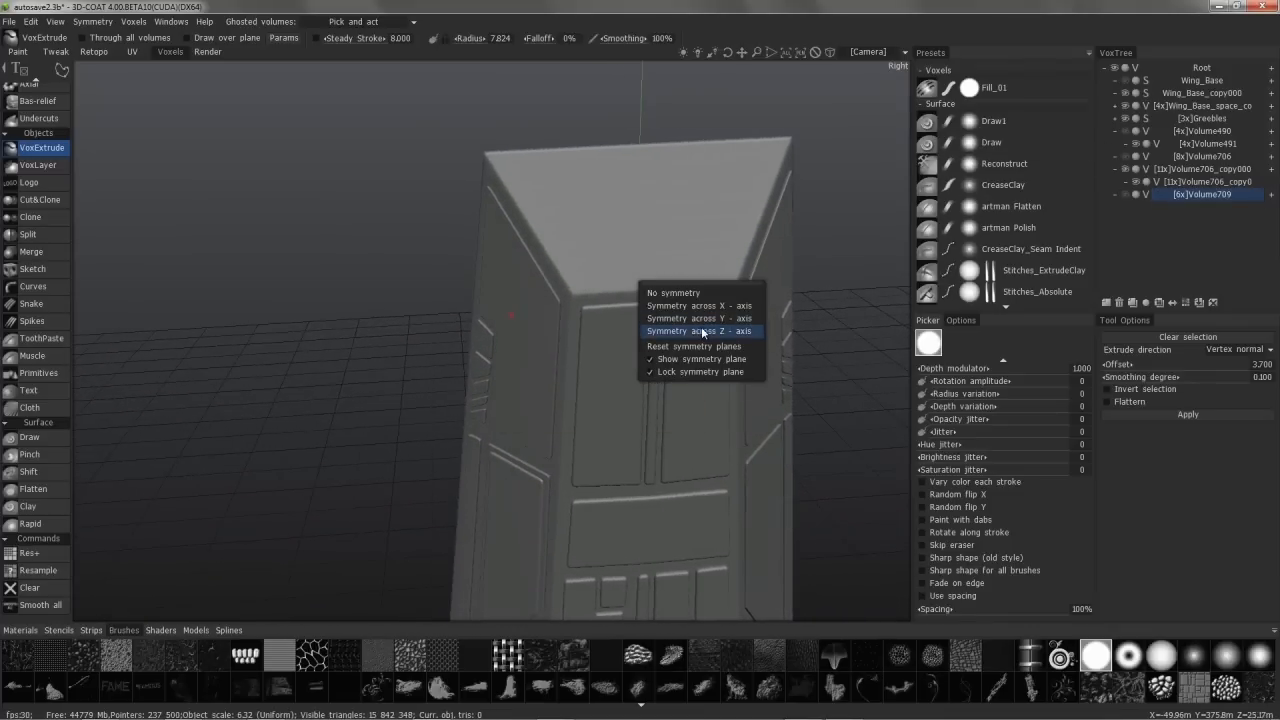
click(701, 330)
drag(402, 258, 466, 292)
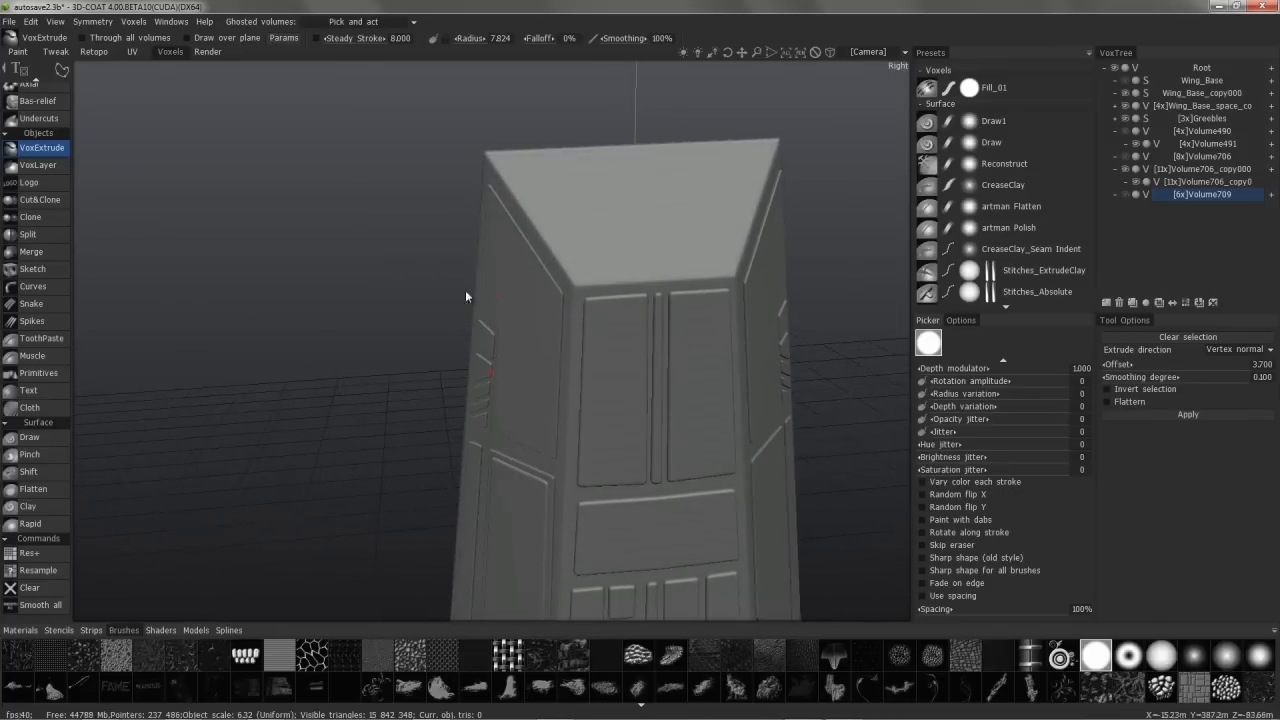
key(s)
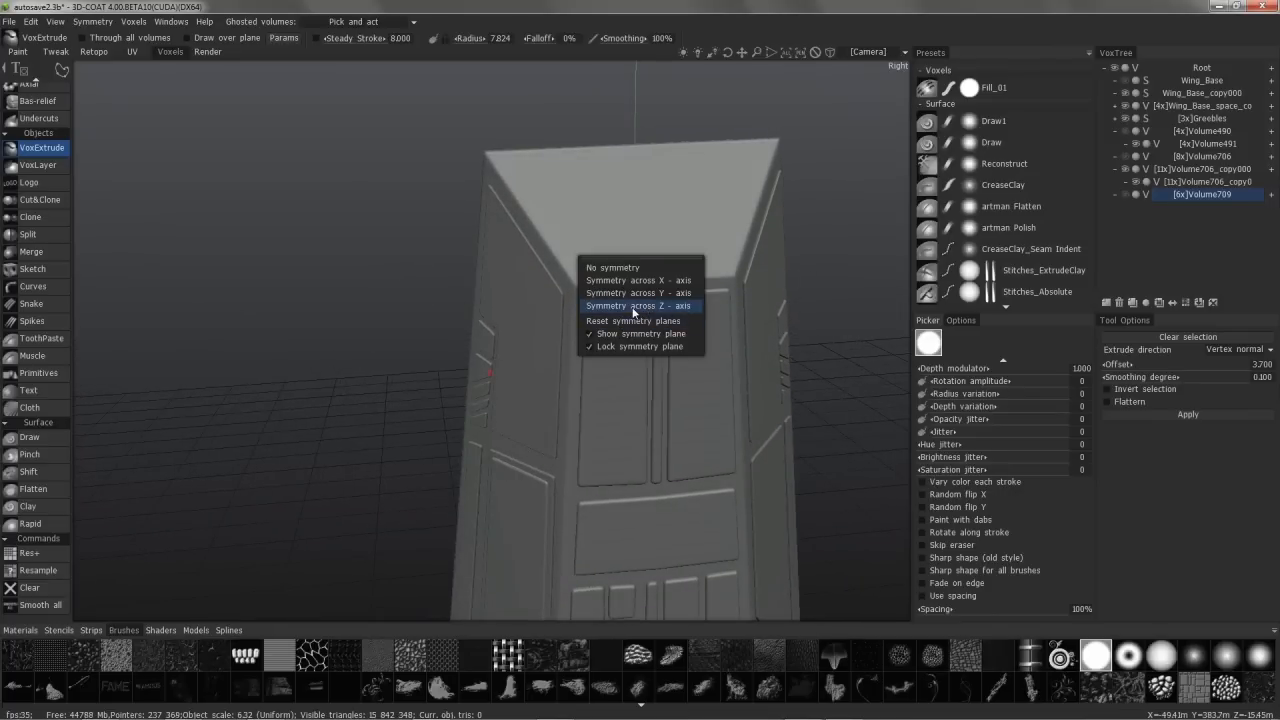
click(631, 306)
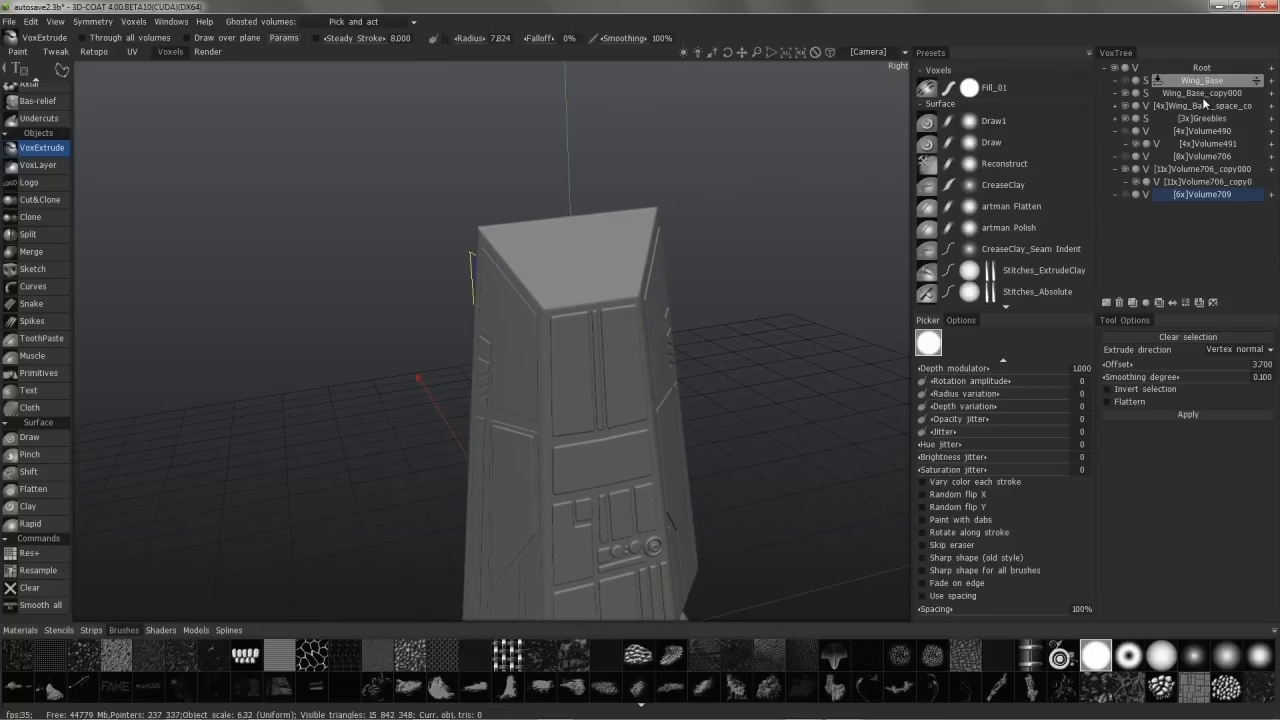
click(1202, 93)
Use VoxExtrude with the four-sided shape mode to select a trapezoid on the lower half of the sloped top face
alt+drag(505, 318, 563, 251)
alt+right_drag(563, 251, 564, 292)
alt+drag(515, 146, 490, 158)
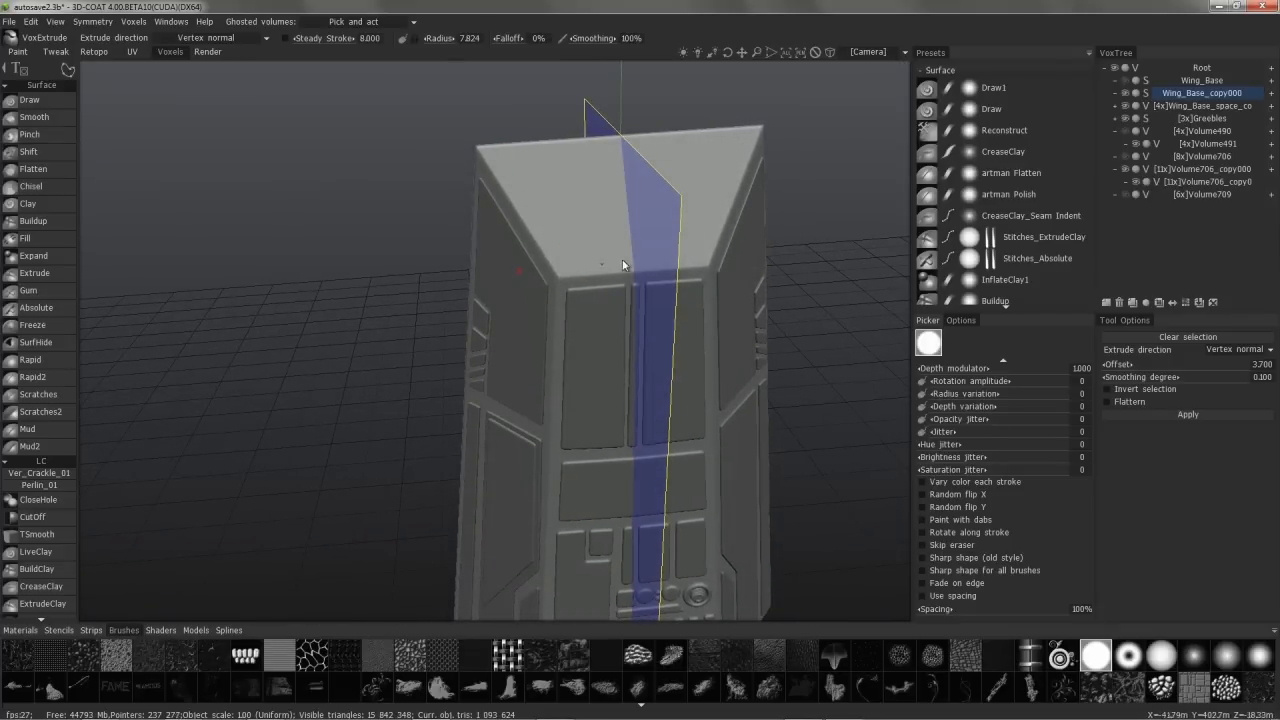
alt+drag(650, 264, 603, 212)
alt+middle_drag(602, 207, 608, 335)
alt+drag(620, 184, 550, 352)
scroll(51, 518, down, 10)
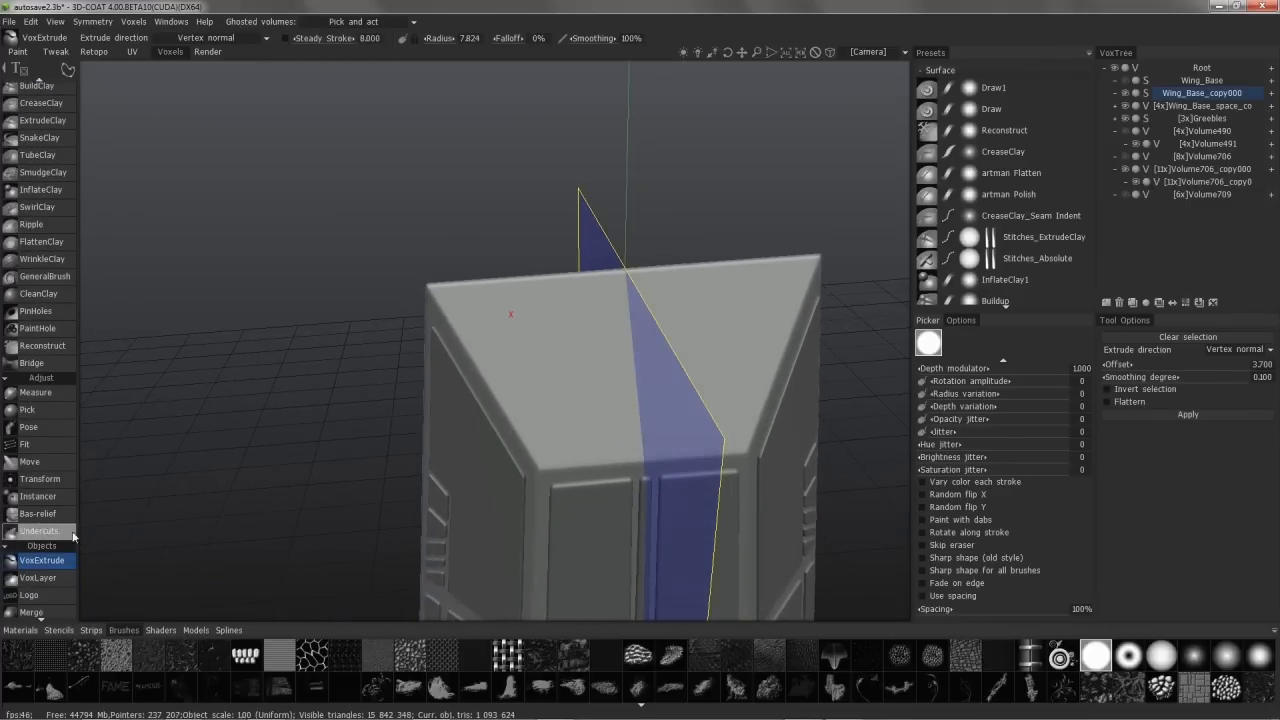
scroll(52, 377, down, 4)
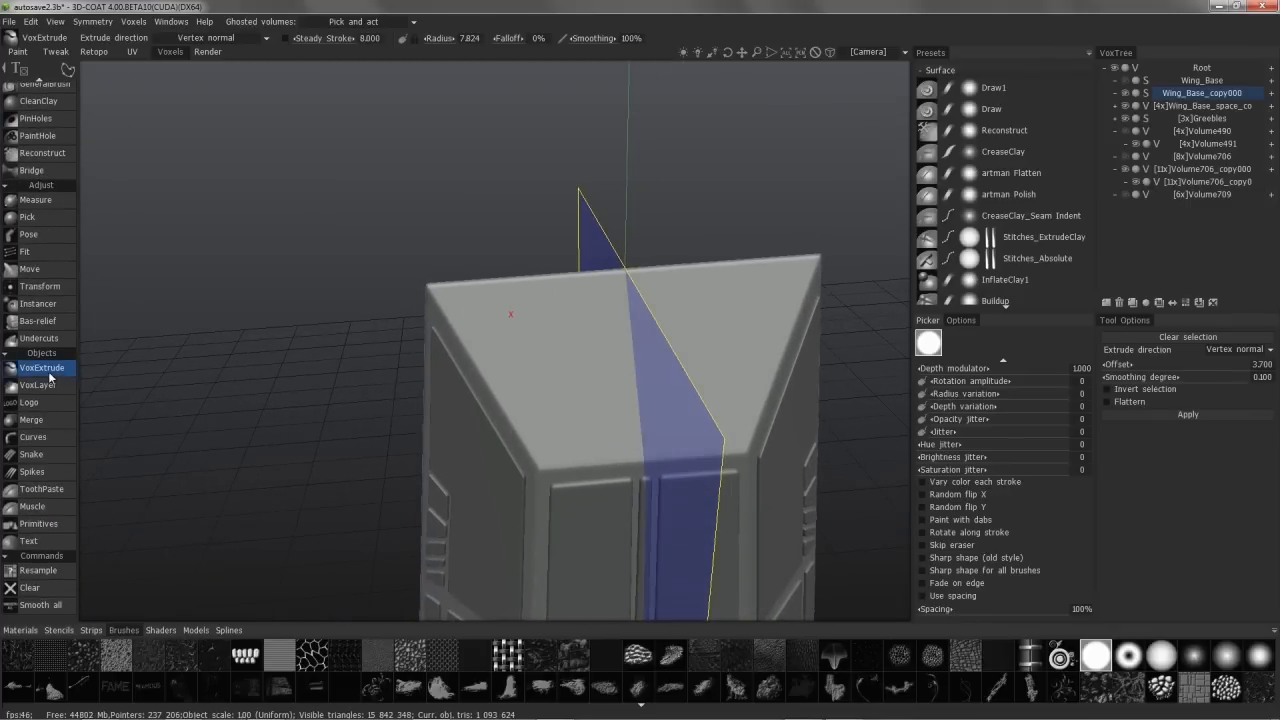
mouse_move(68, 72)
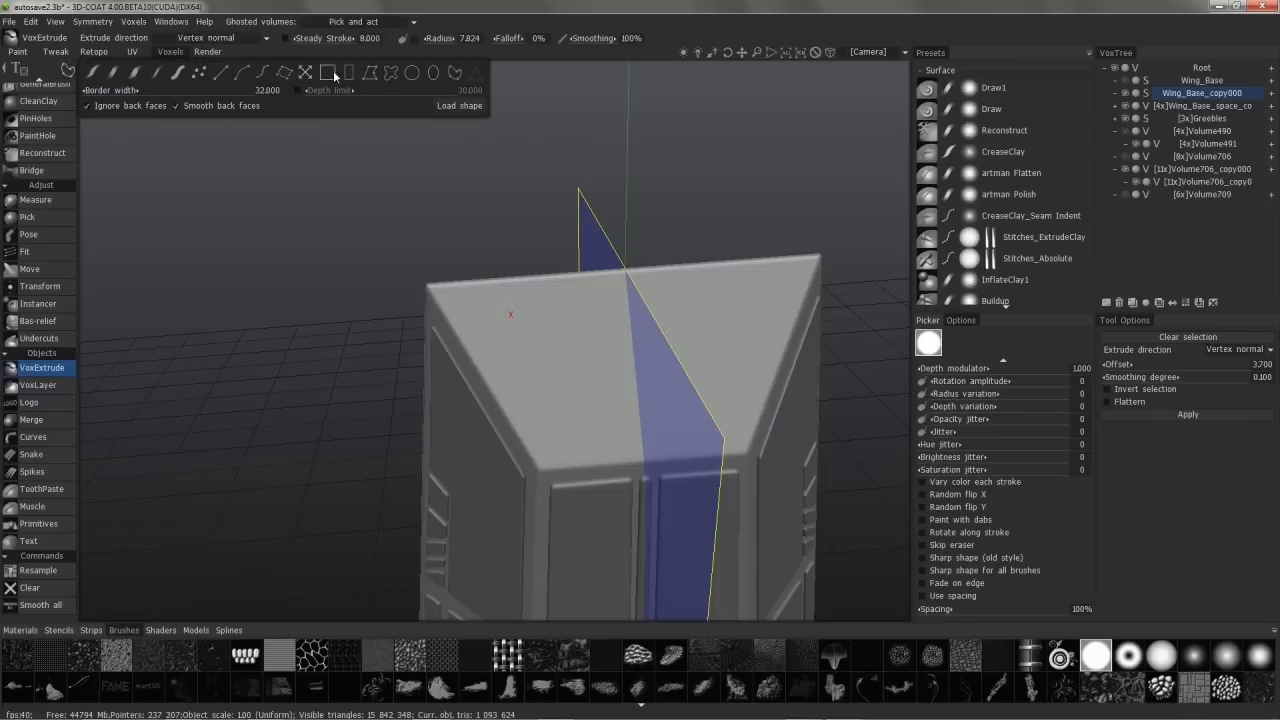
click(370, 76)
alt+drag(622, 414, 646, 467)
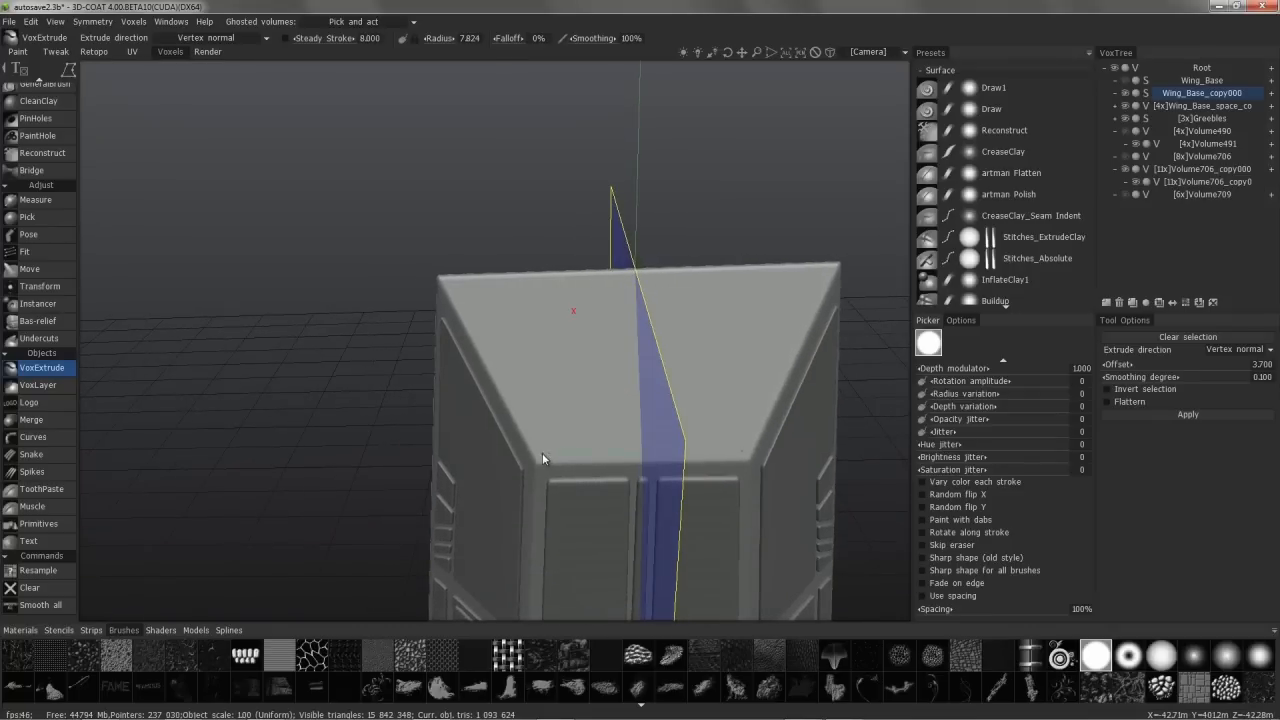
click(497, 377)
click(647, 450)
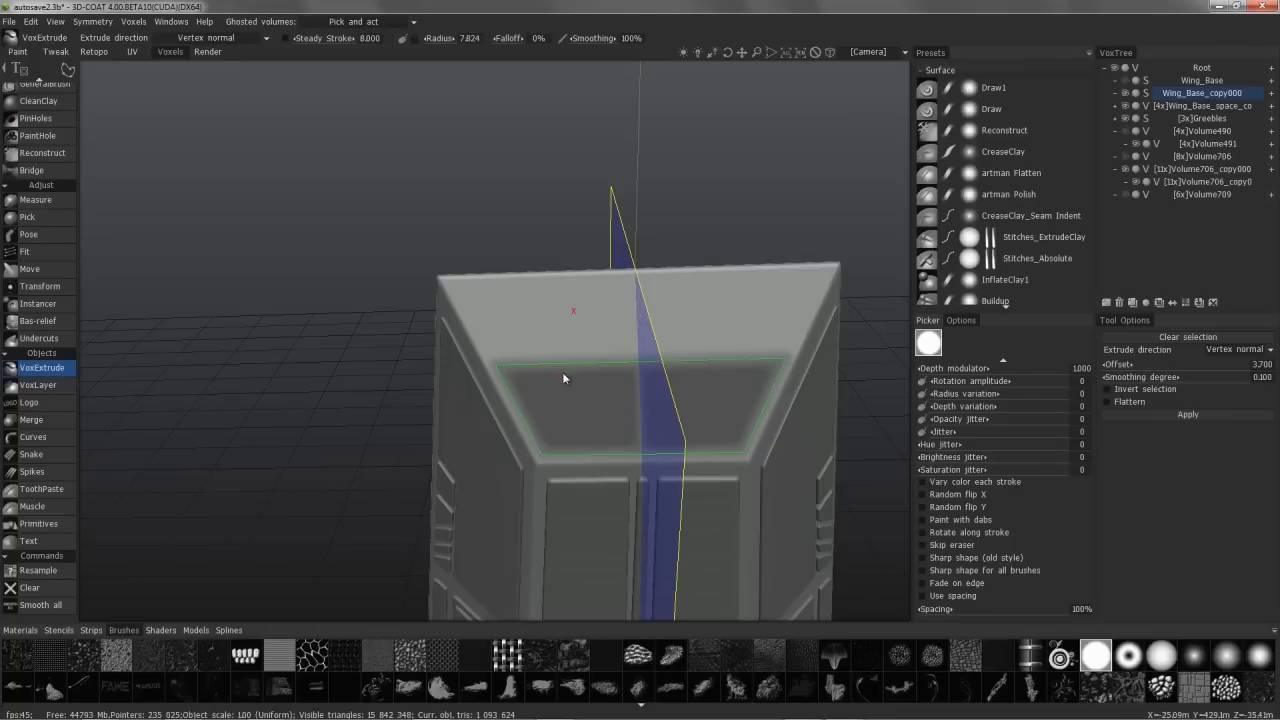
Place a closed four-point outline above the trapezoid selection, on one side of the symmetry plane, and review its points table
click(631, 314)
click(490, 358)
click(470, 317)
click(654, 296)
click(649, 312)
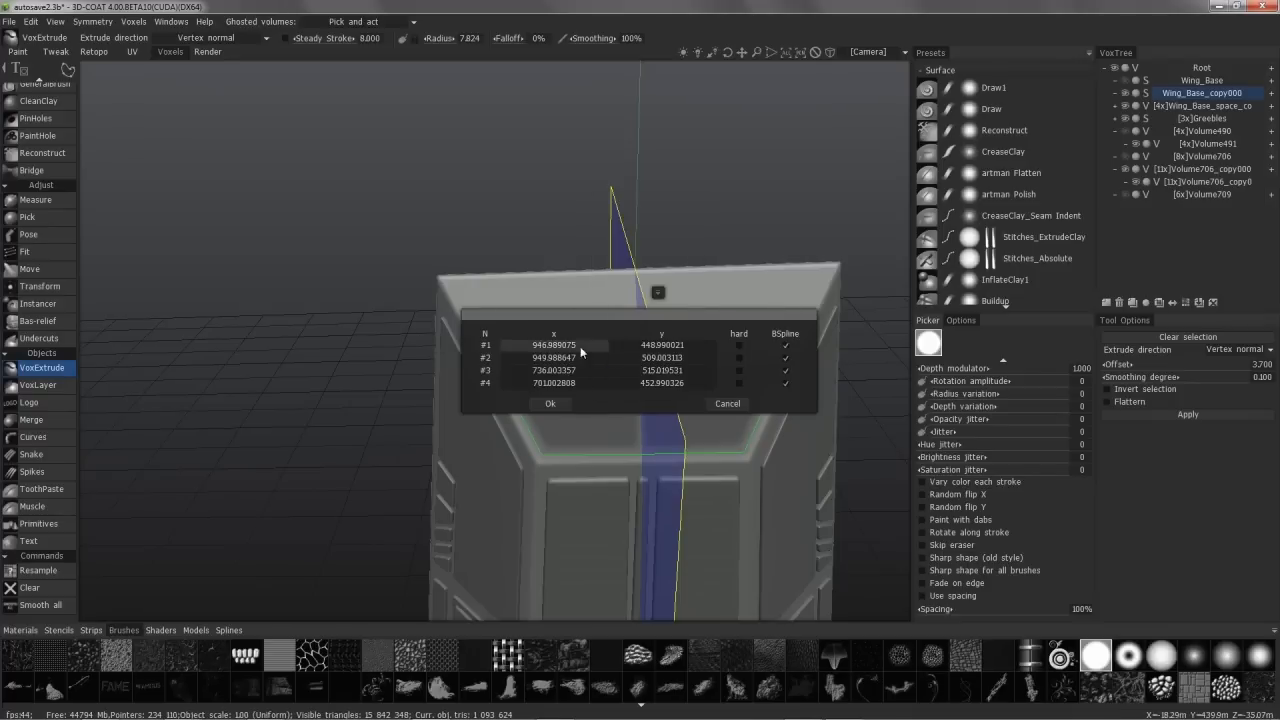
drag(580, 316, 285, 152)
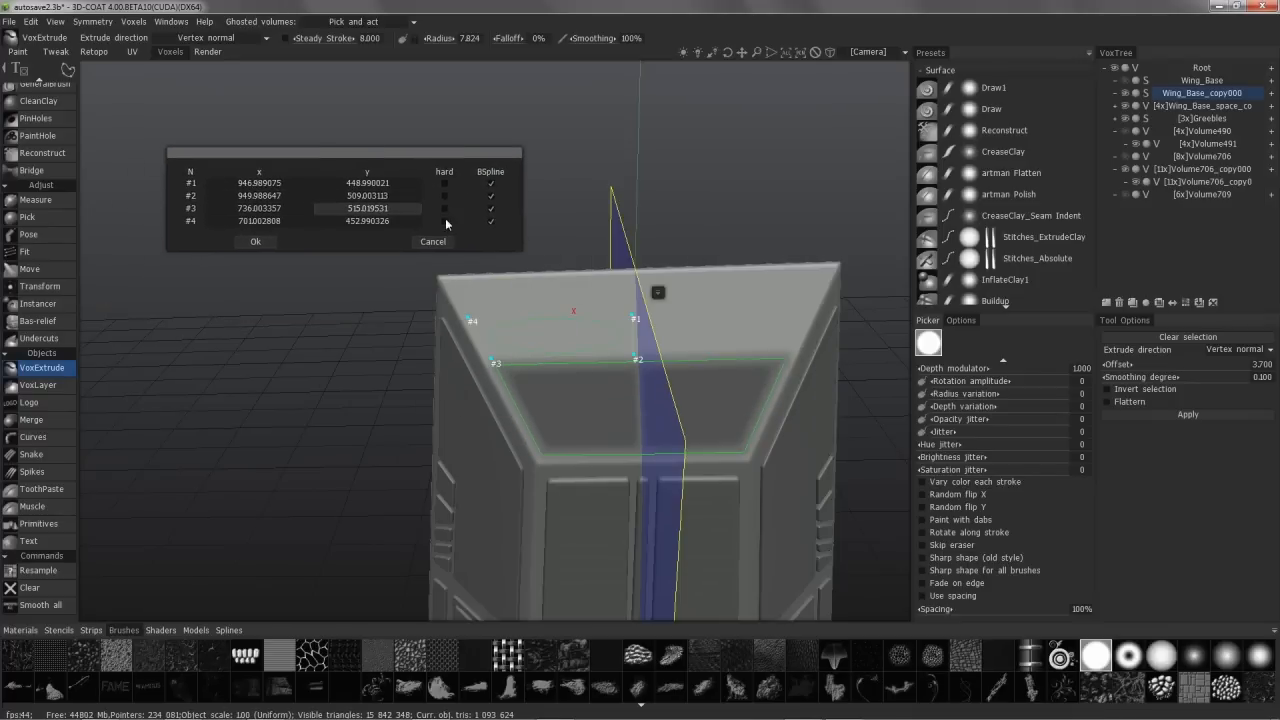
click(256, 242)
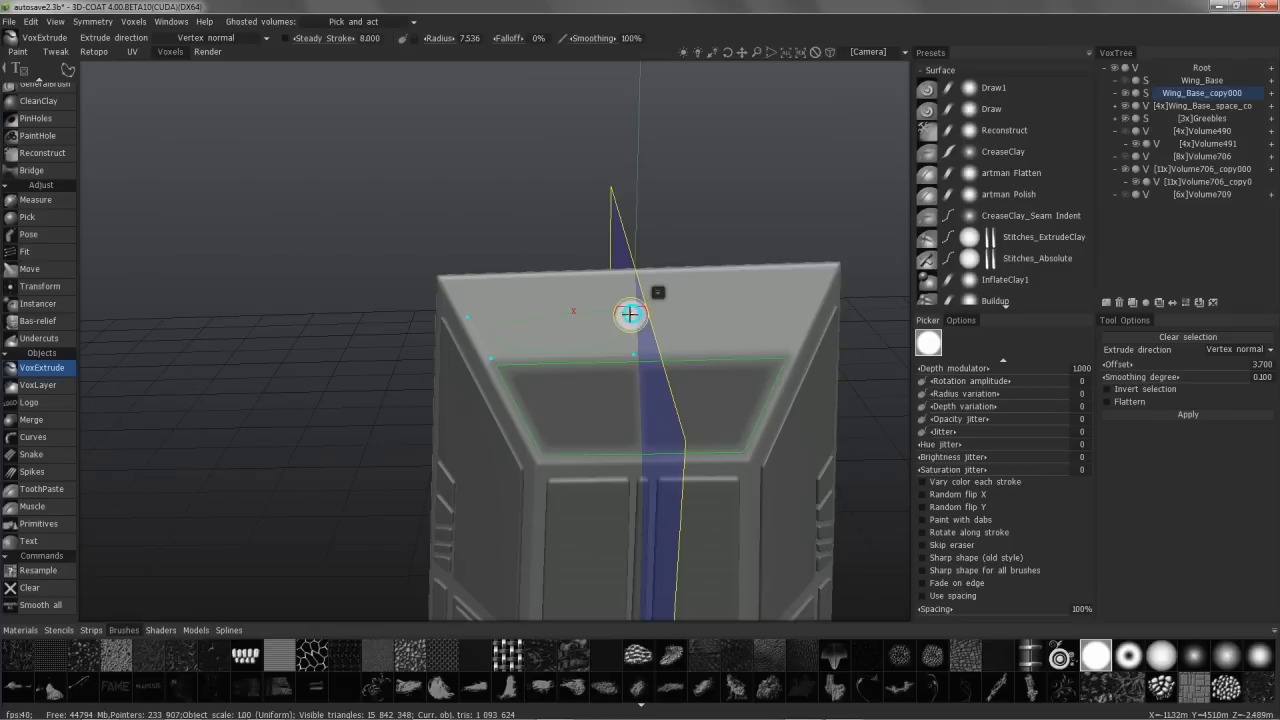
Turn off B-Splines for the outline and apply it as a straight-edged, mirrored panel selection
right_click(632, 314)
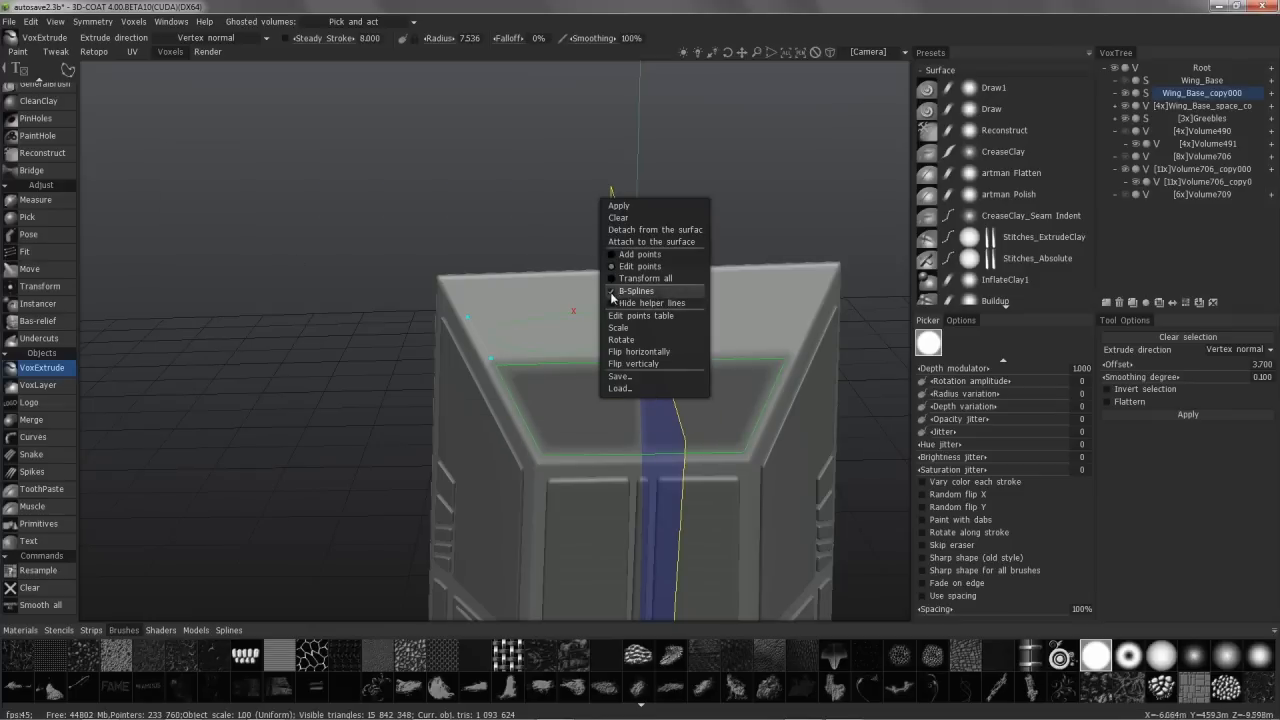
click(616, 291)
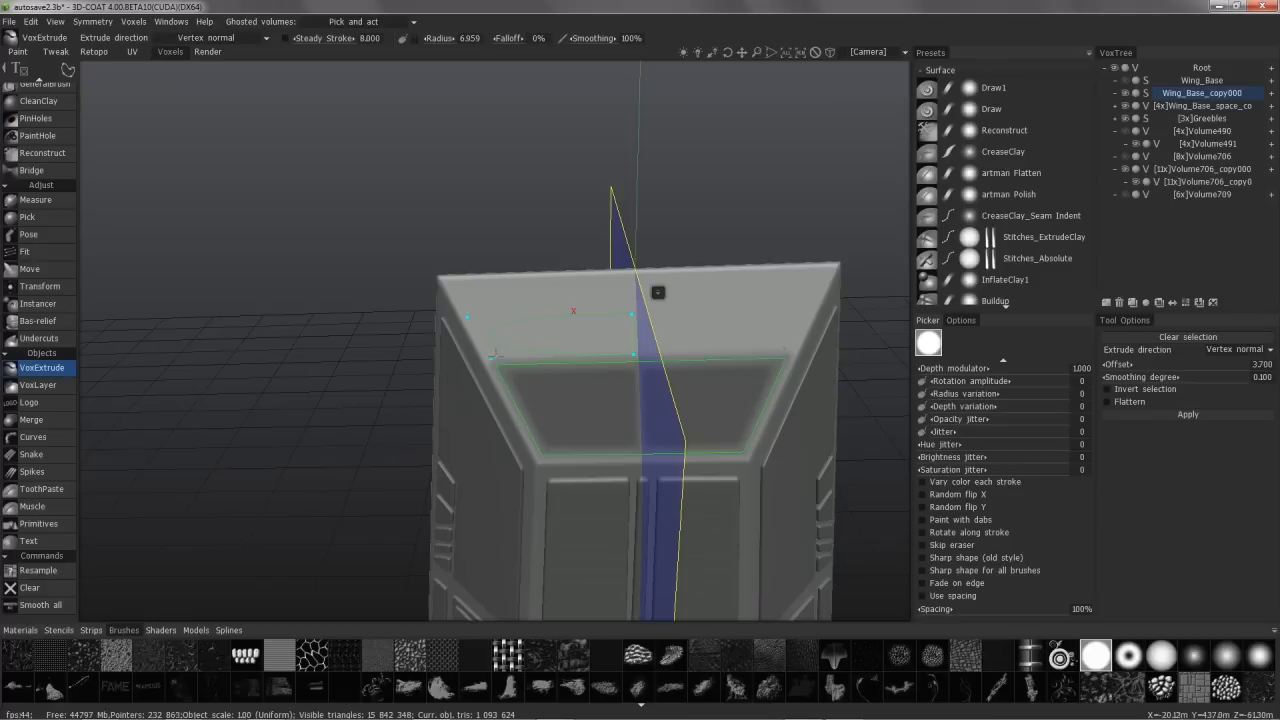
right_click(628, 303)
mouse_move(431, 313)
mouse_down()
mouse_move(416, 311)
mouse_move(429, 314)
mouse_up()
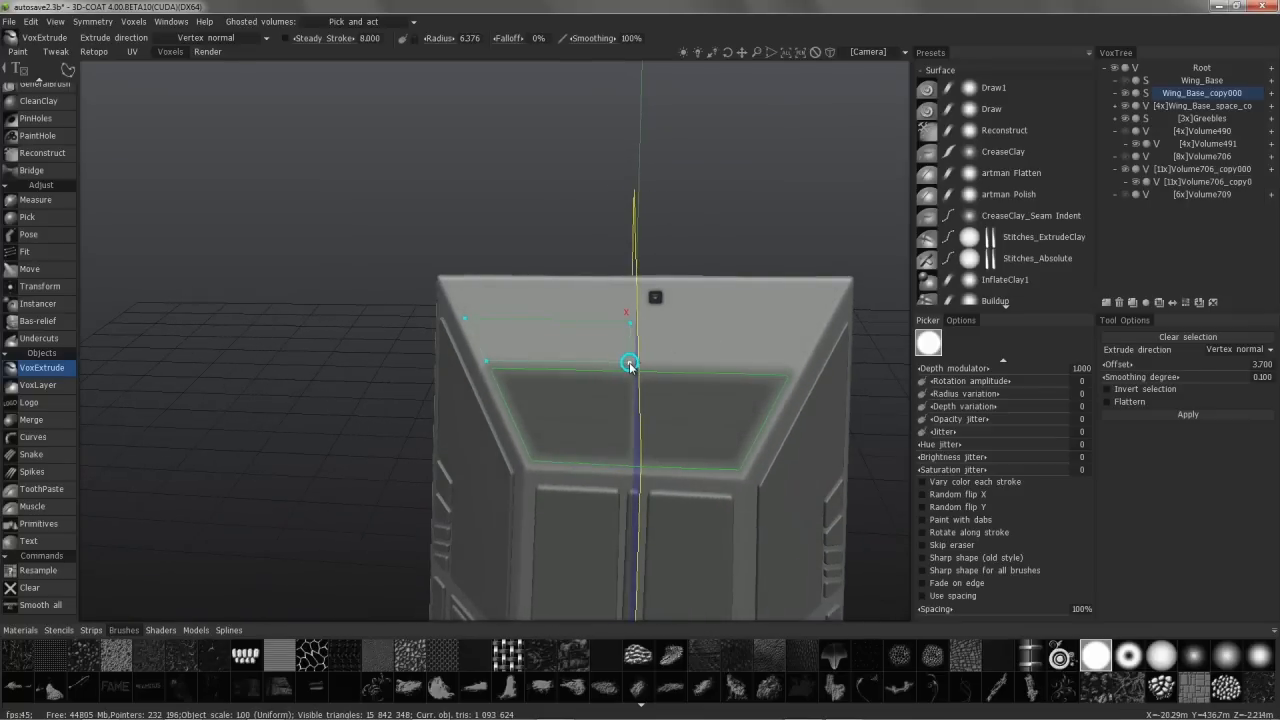
key(Return)
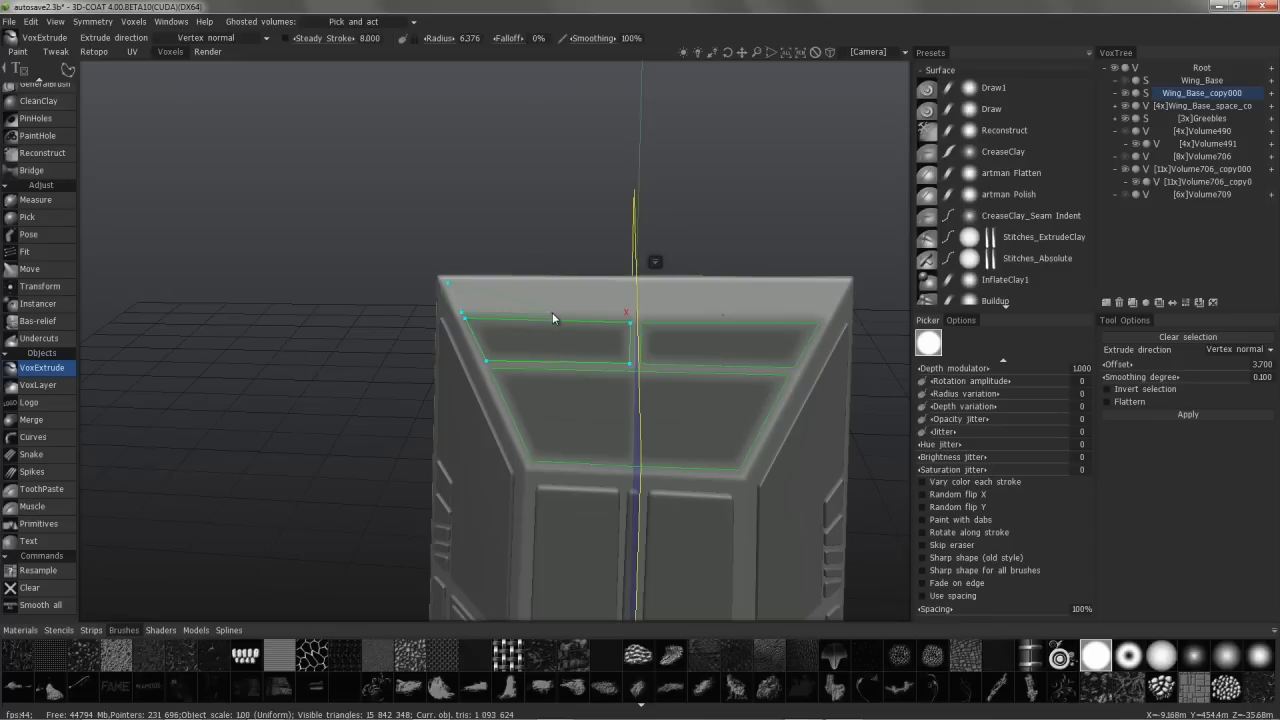
Outline a four-point panel in the upper outer corner of the sloped face and apply it to the selection
click(553, 282)
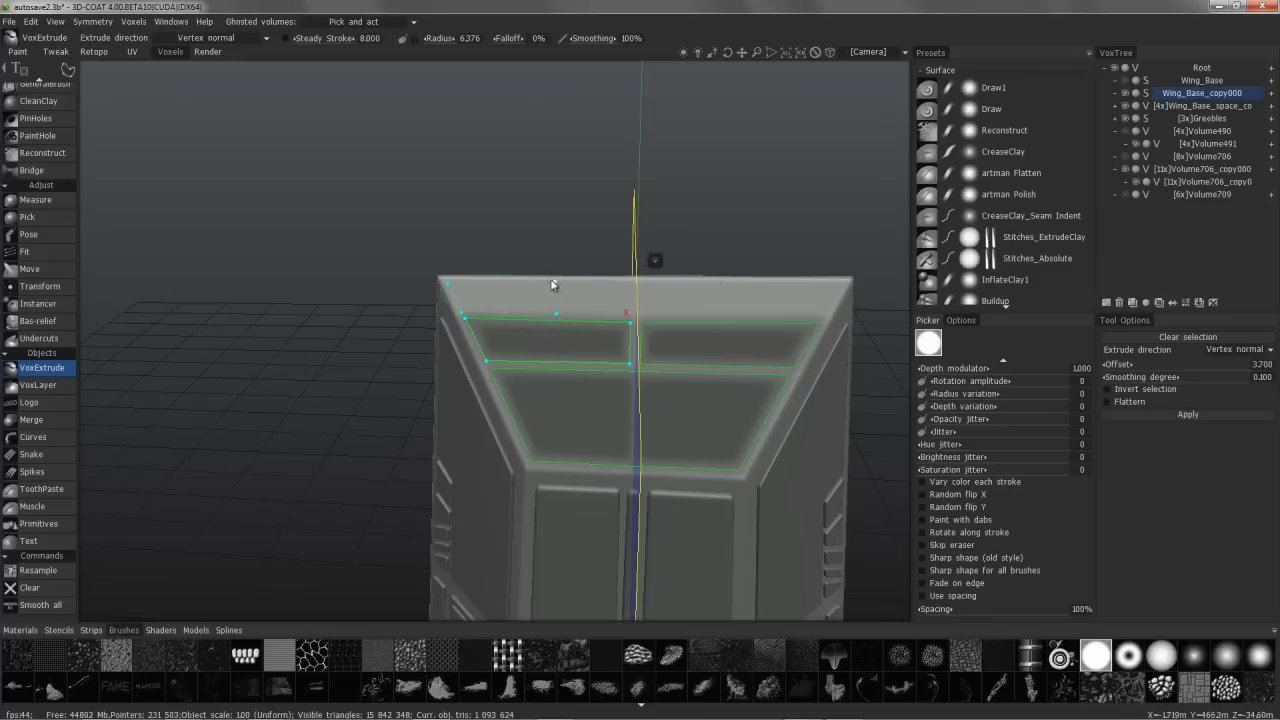
click(448, 283)
click(555, 282)
click(556, 313)
key(Return)
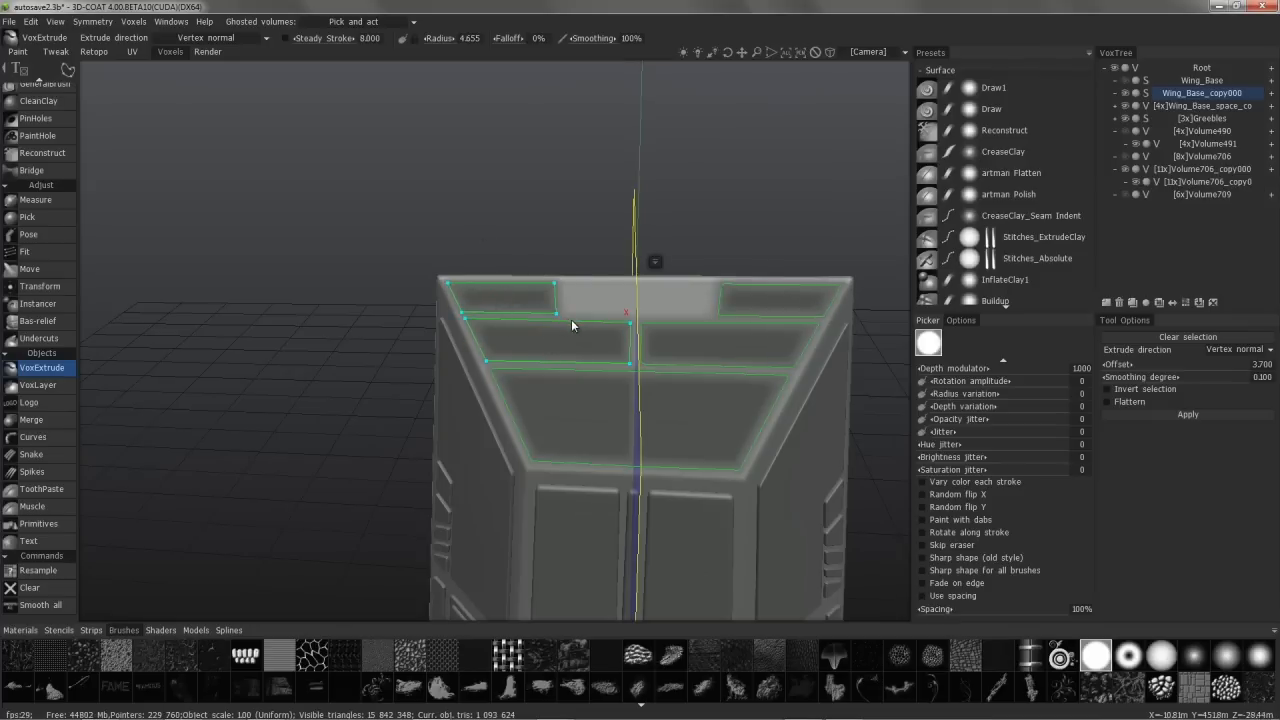
Clear the panel outline and add a narrow vertical slot to the selection beside the upper corner panel
key(Escape)
click(561, 284)
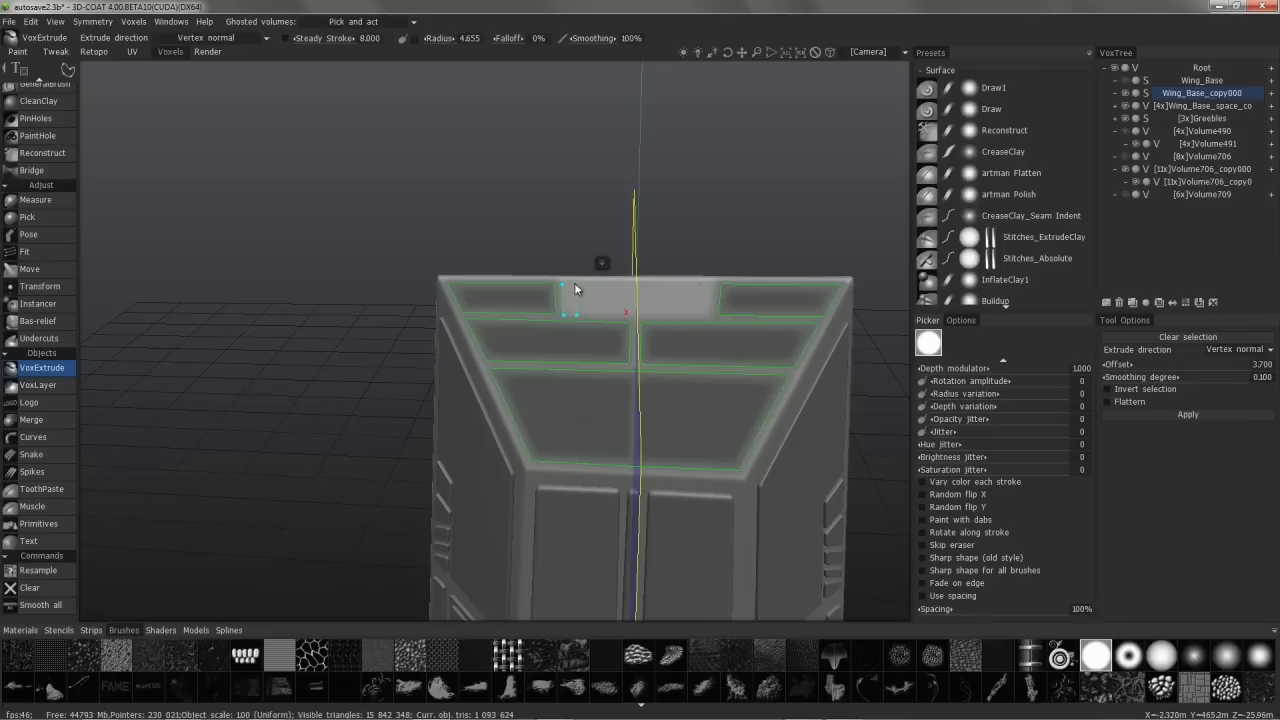
click(574, 286)
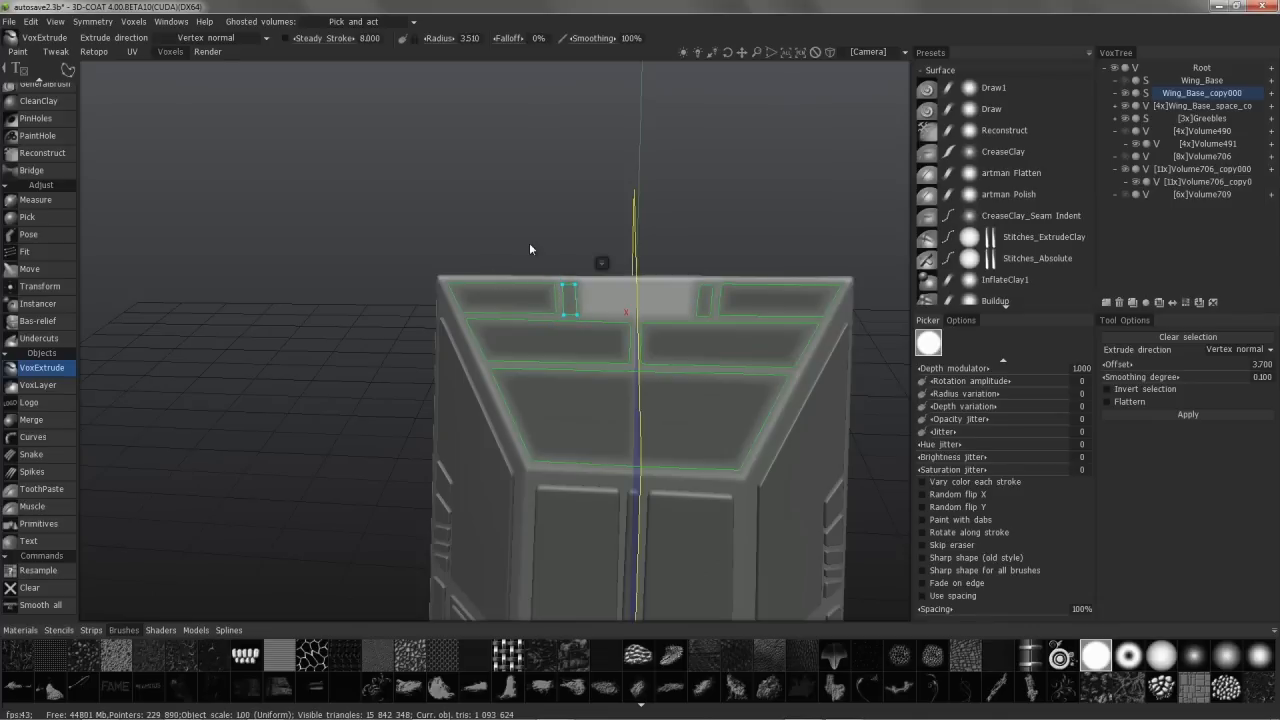
Repeat the slot selection three more times toward the symmetry plane by shifting its outline with Transform all
right_click(545, 264)
click(608, 264)
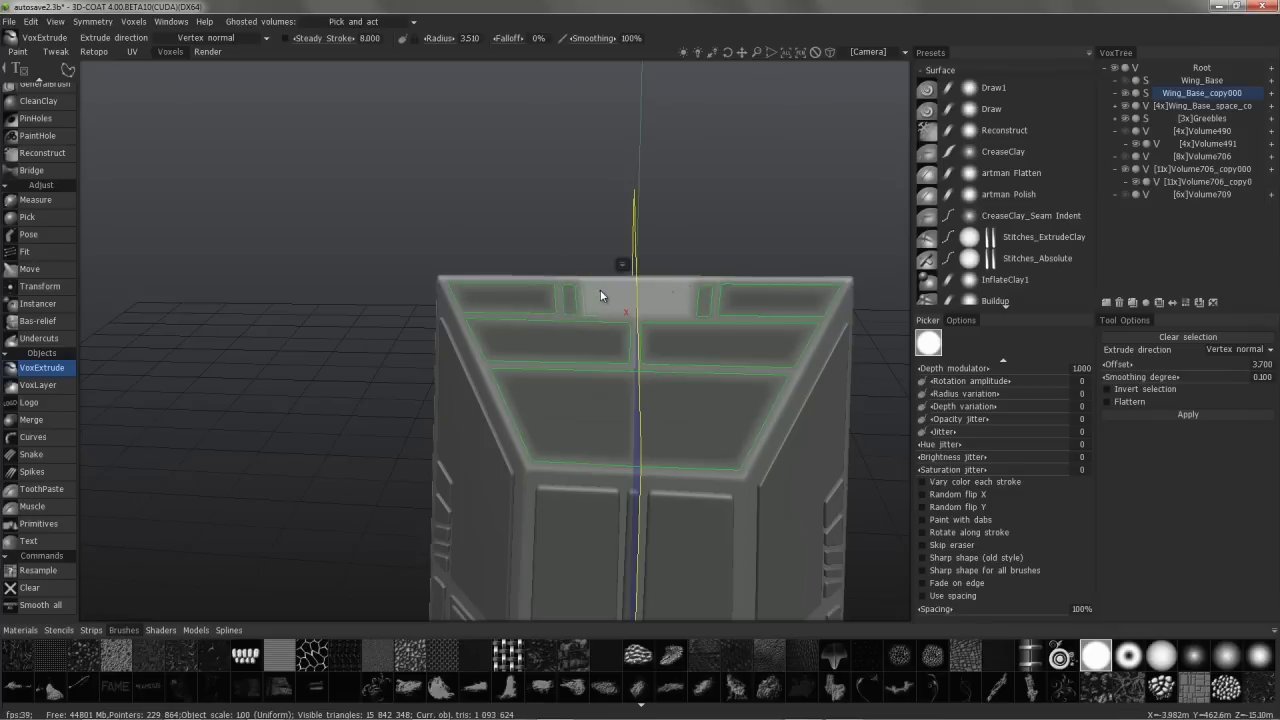
key(Return)
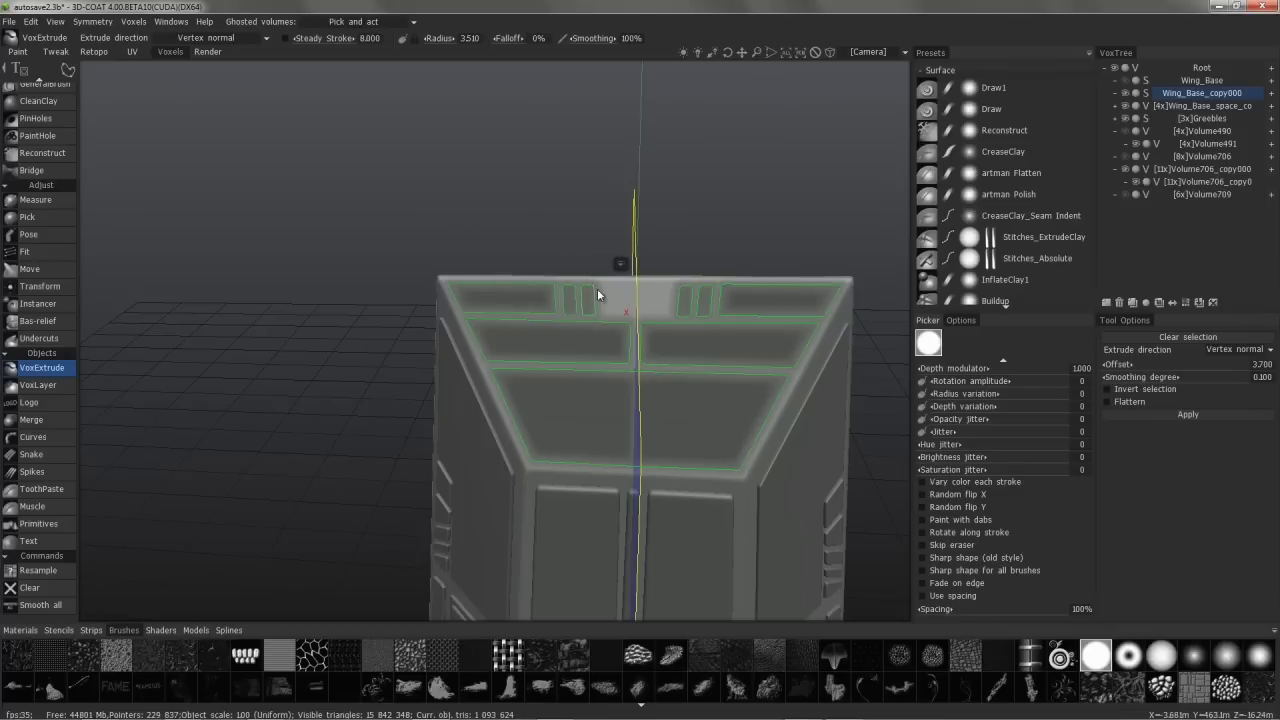
click(615, 289)
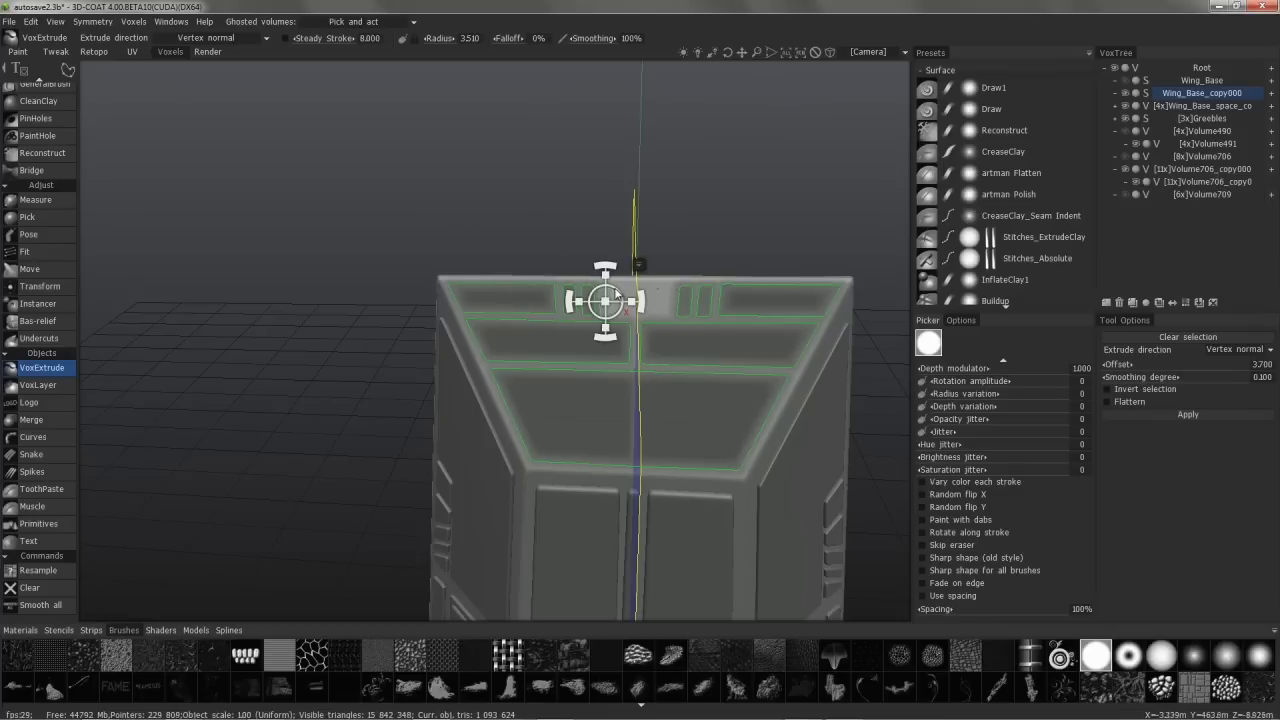
right_click(615, 290)
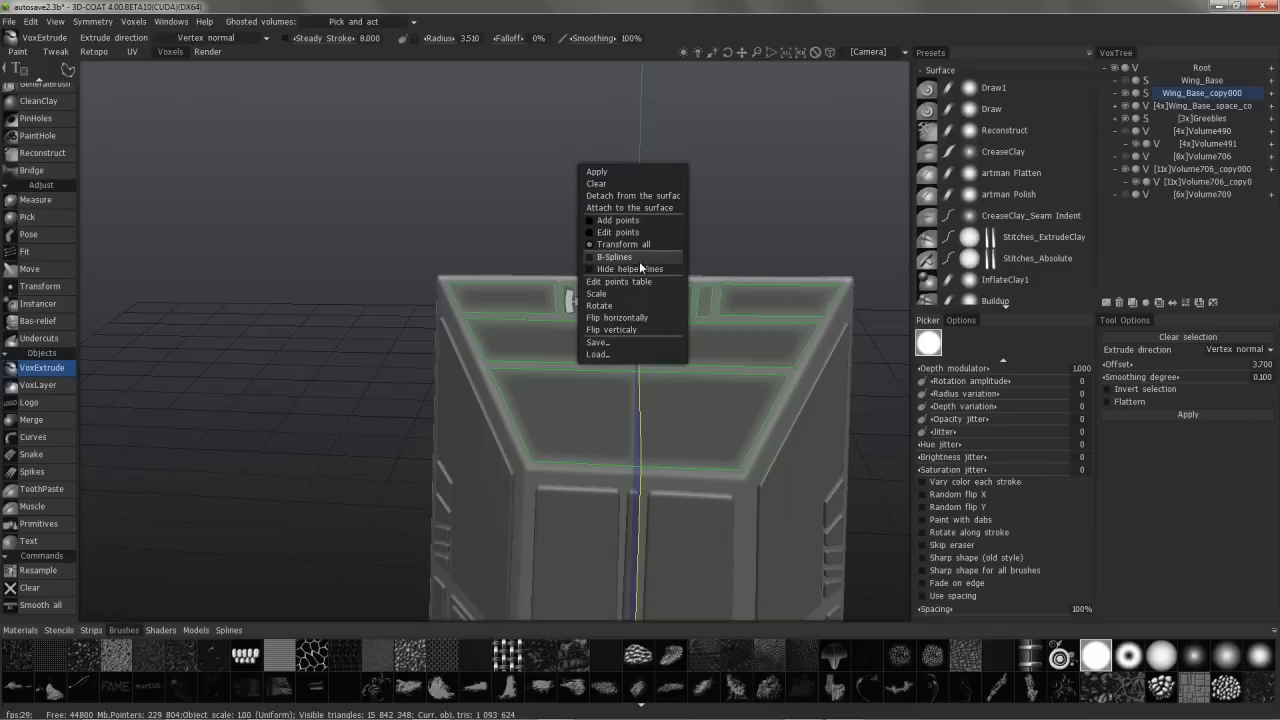
click(580, 220)
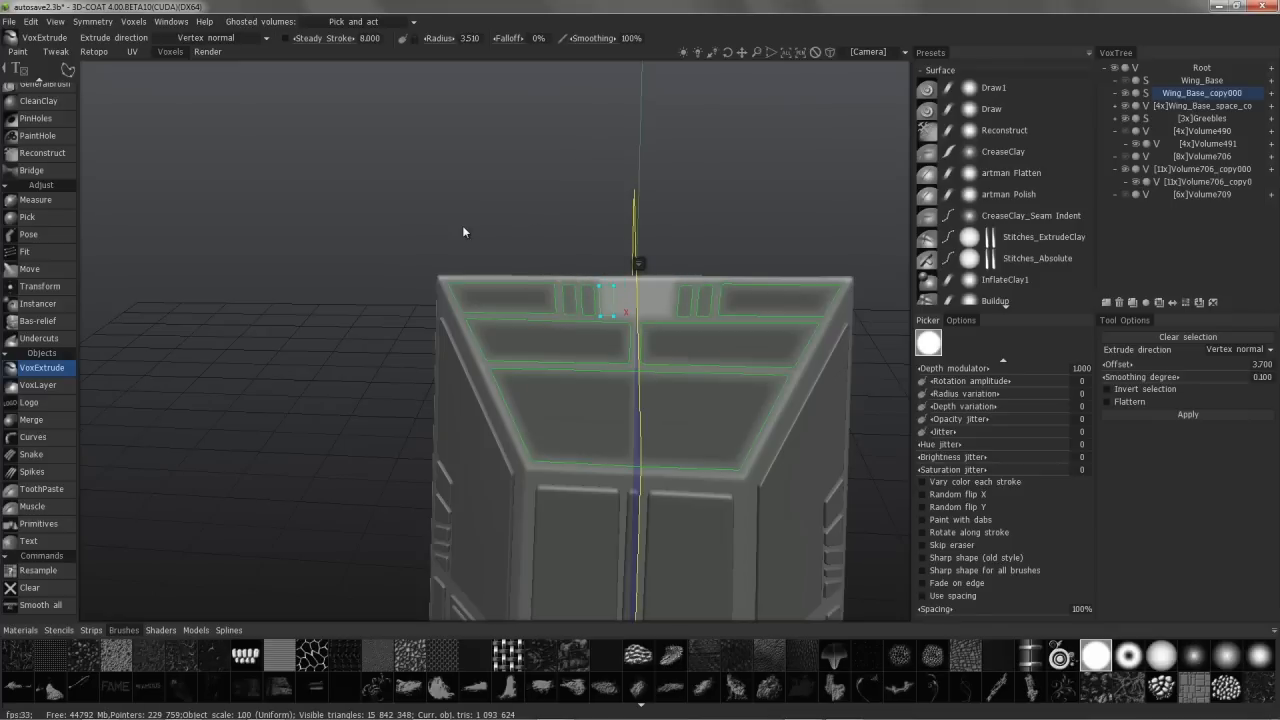
right_click(637, 264)
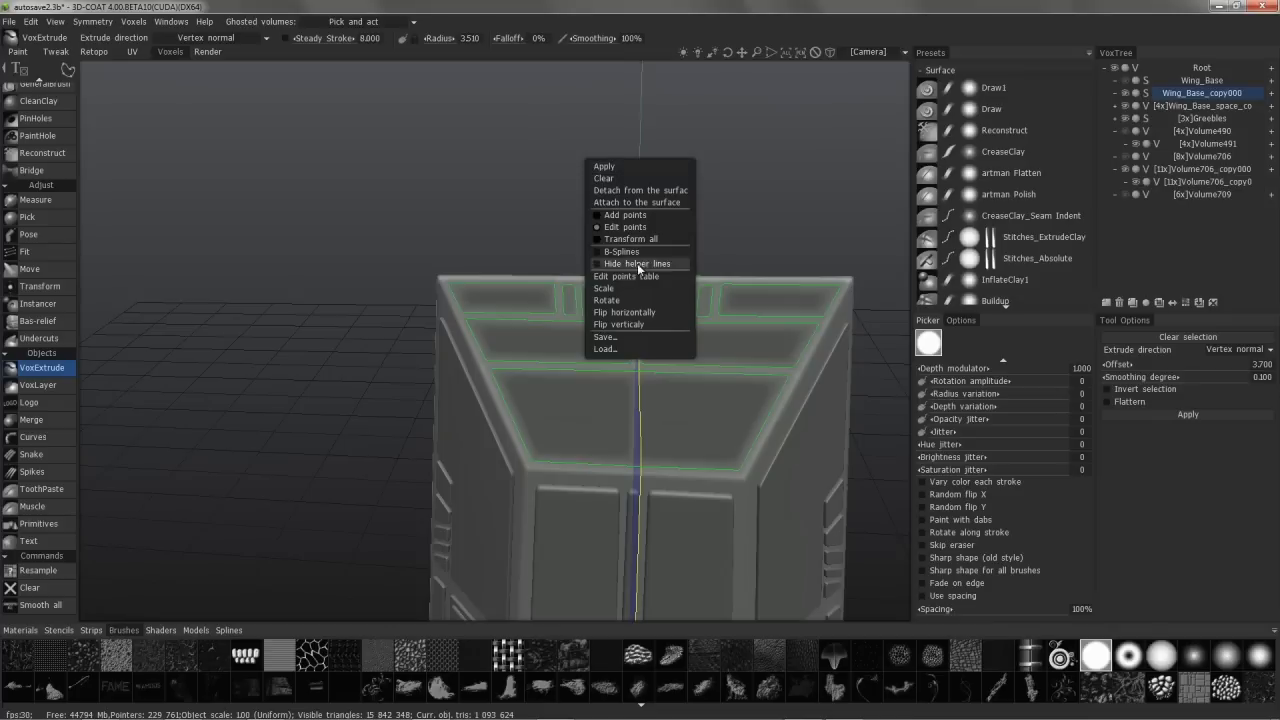
click(625, 239)
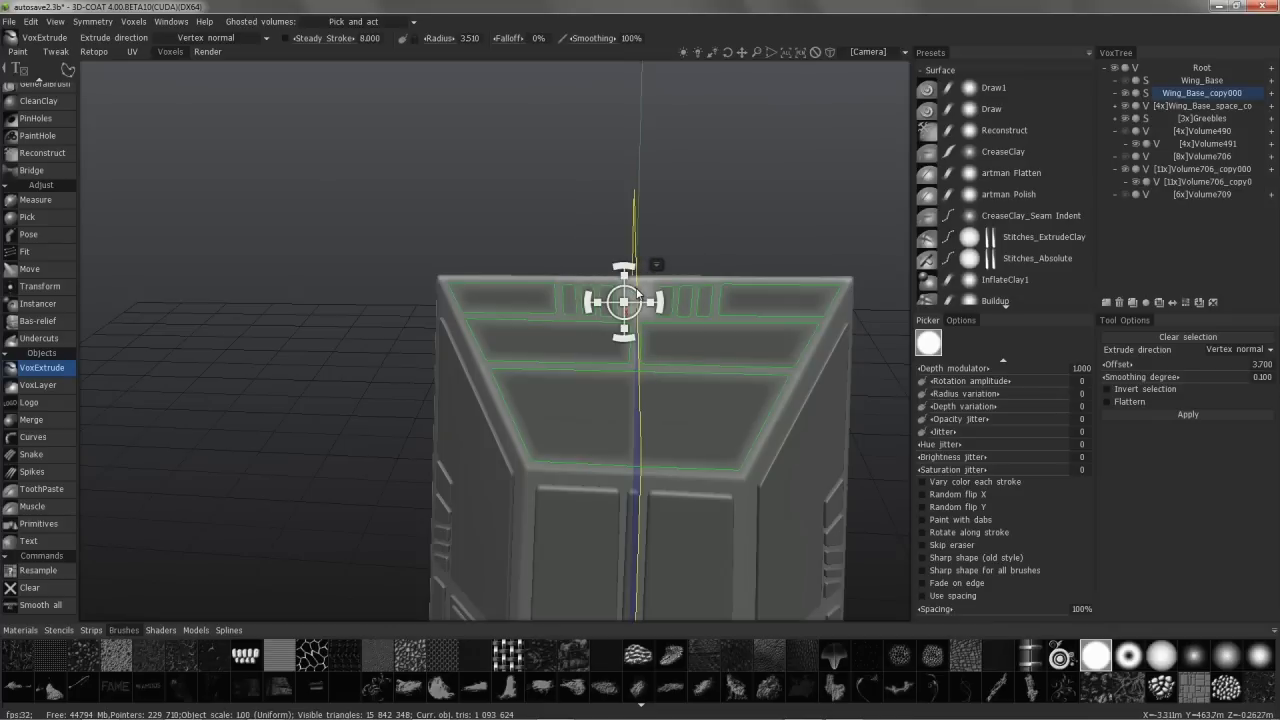
right_click(665, 266)
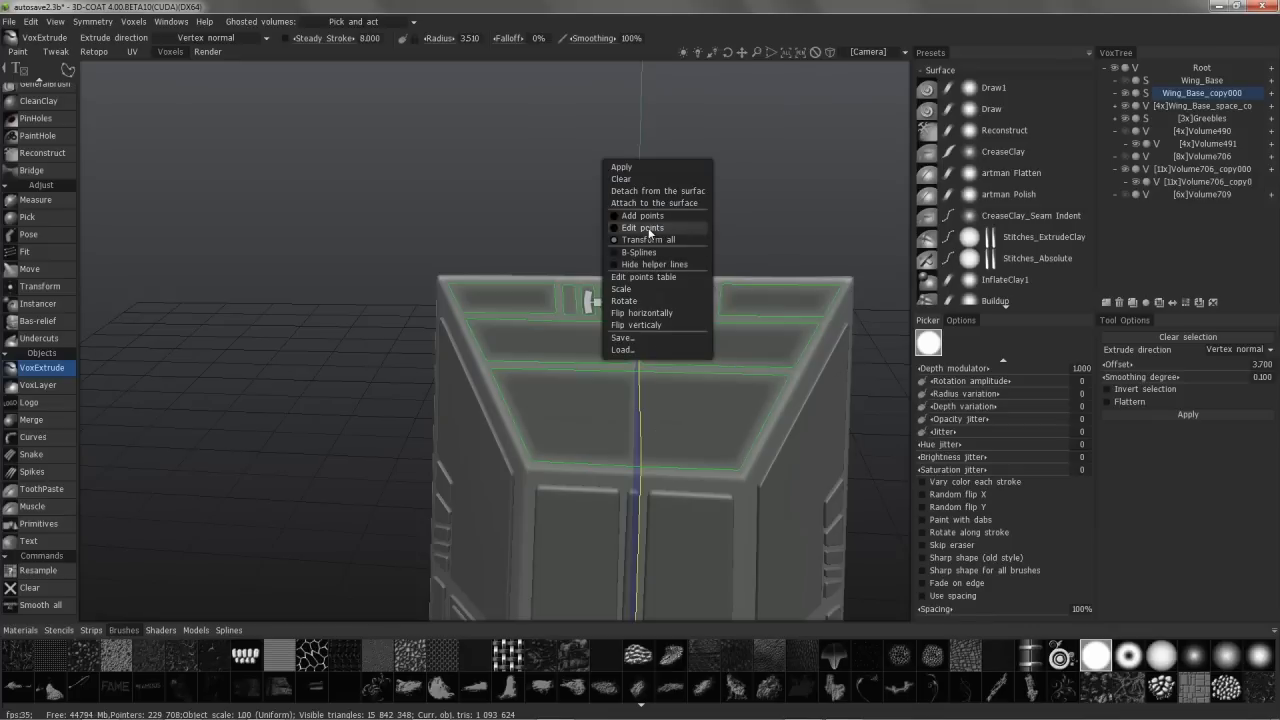
click(647, 229)
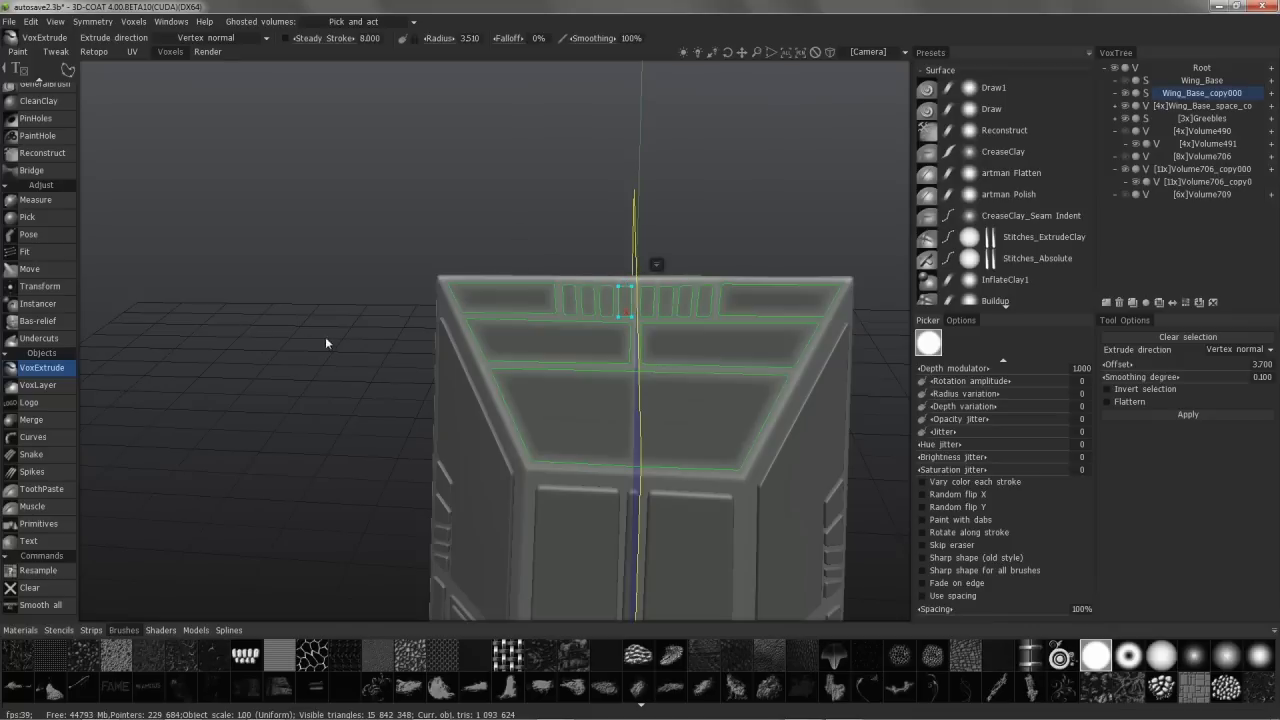
Clear the slot outline and subtract a thin four-point strip between the top two panel rows from the selection
drag(346, 344, 376, 372)
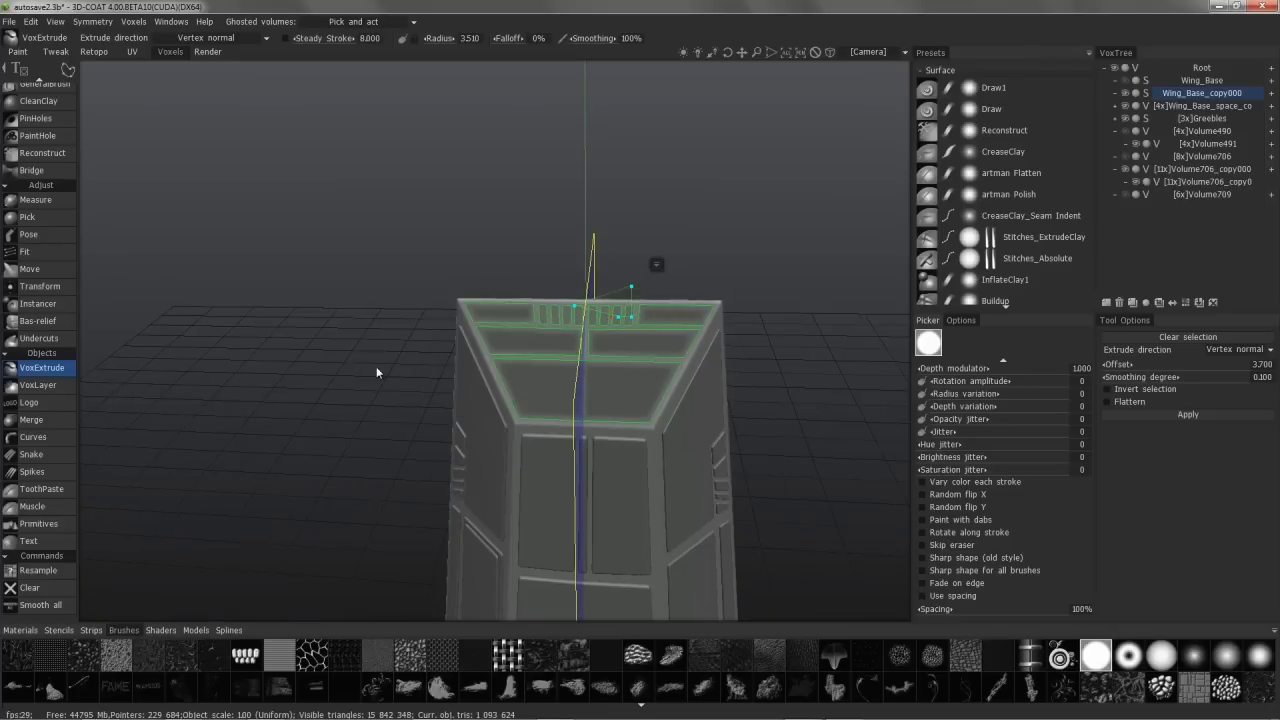
drag(500, 316, 500, 366)
right_drag(440, 248, 466, 343)
alt+drag(466, 343, 469, 354)
alt+right_drag(469, 354, 531, 378)
alt+middle_drag(531, 378, 472, 366)
alt+drag(472, 366, 428, 334)
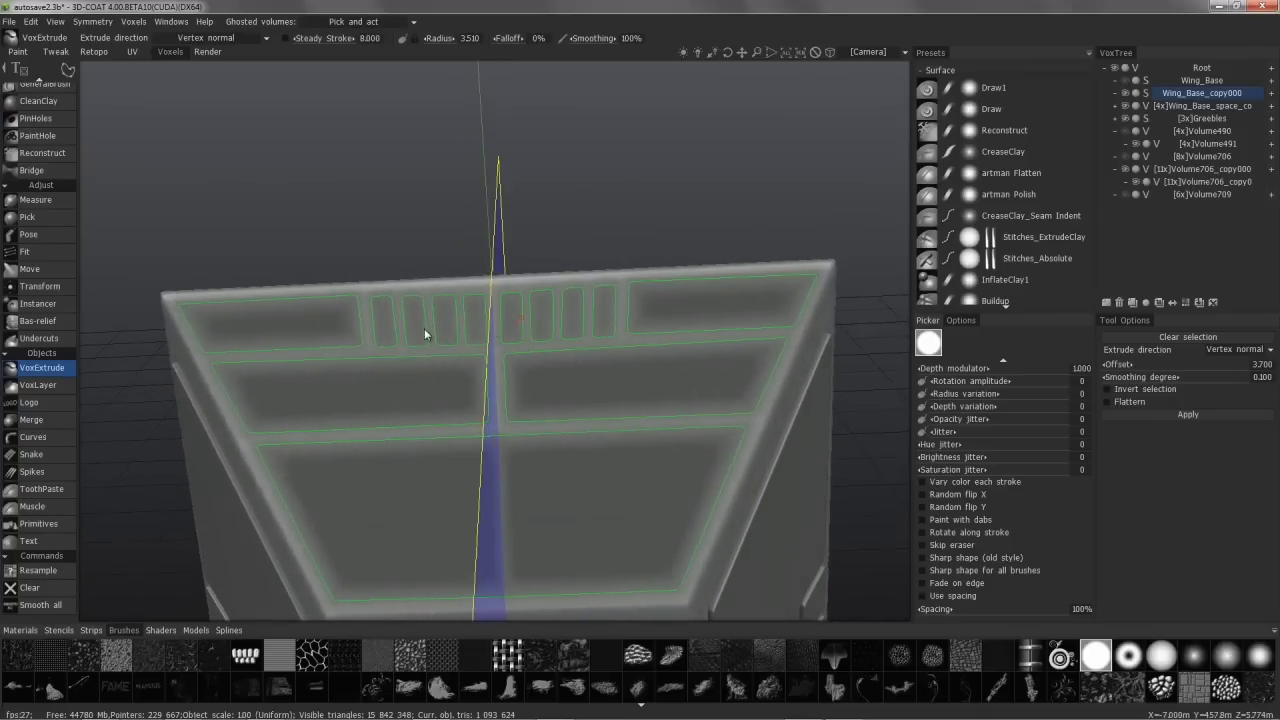
alt+drag(168, 355, 214, 352)
click(213, 354)
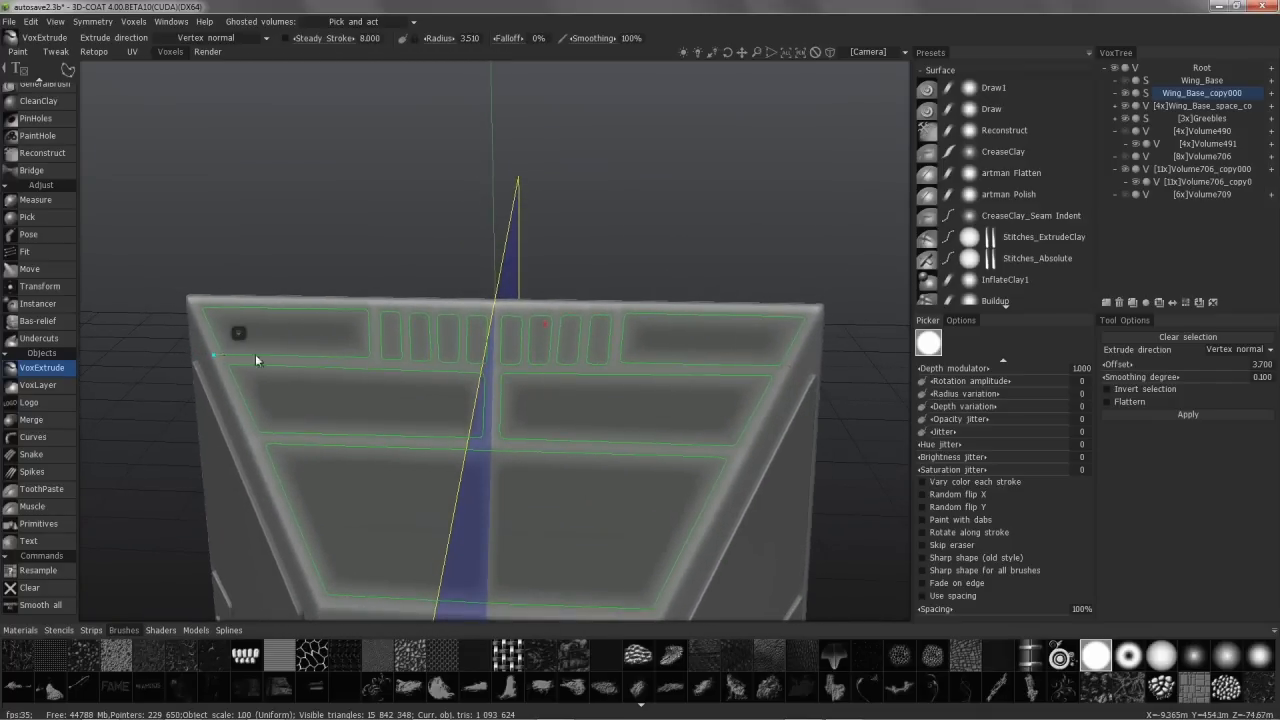
click(497, 362)
click(498, 370)
click(217, 364)
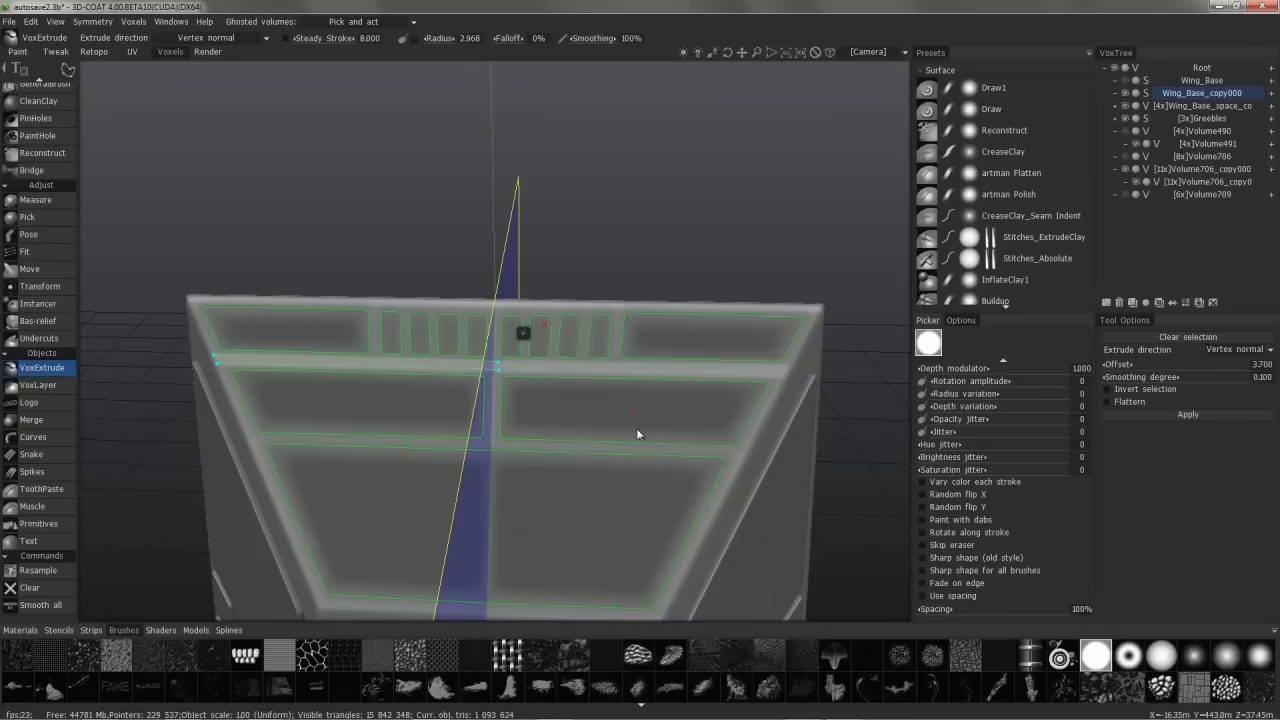
key(Escape)
Review the available extrude directions for the selected panels and slots, keeping Vertex normal
scroll(400, 330, down, 5)
drag(333, 378, 481, 384)
click(1199, 416)
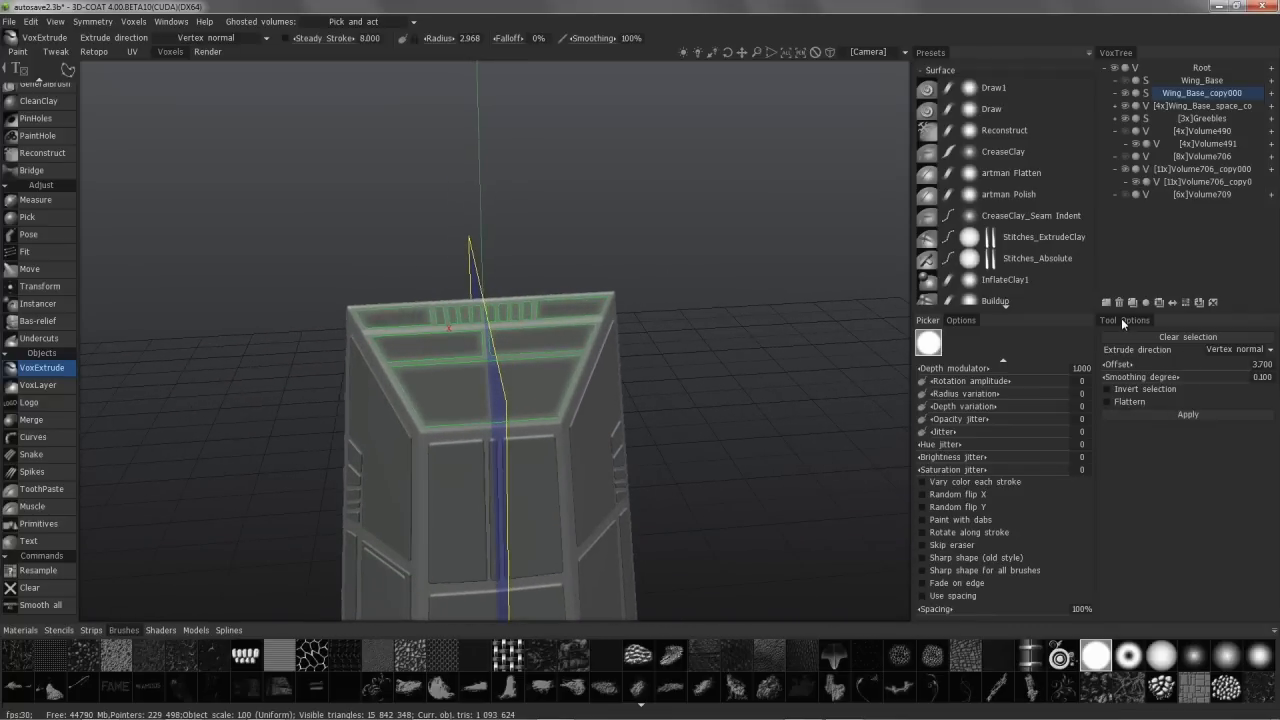
click(1232, 350)
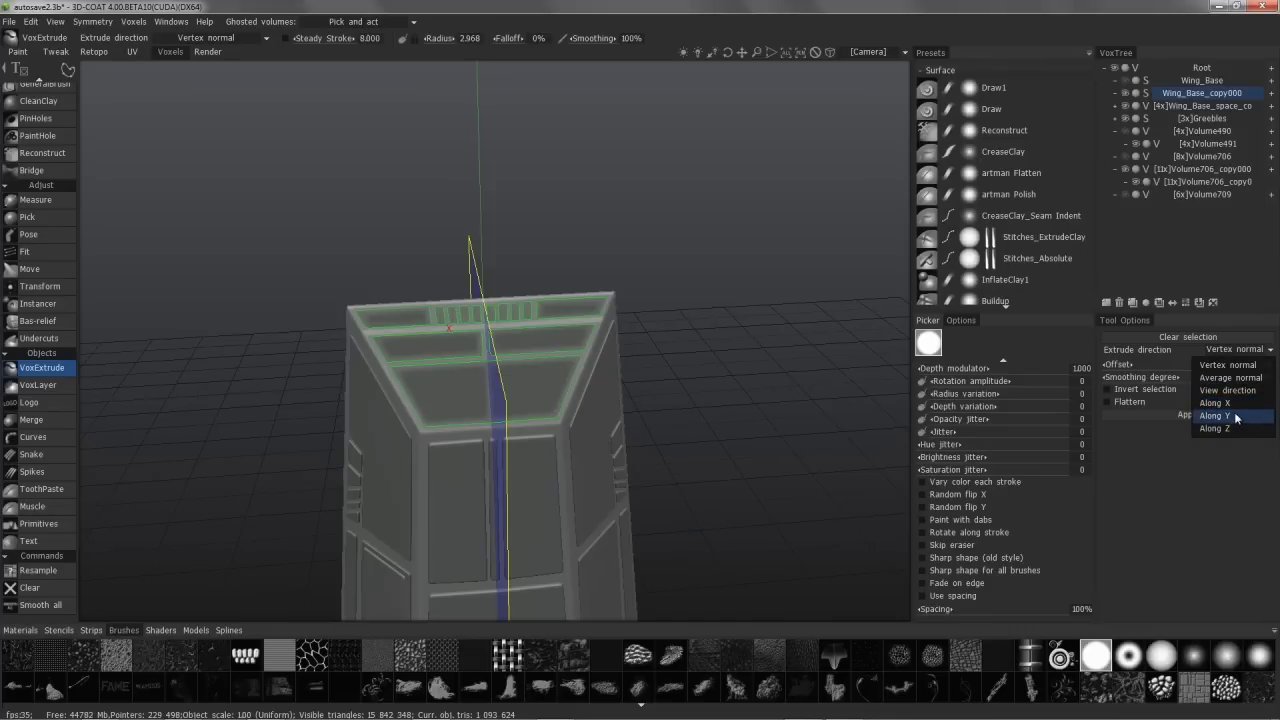
alt+drag(455, 335, 497, 384)
click(1235, 349)
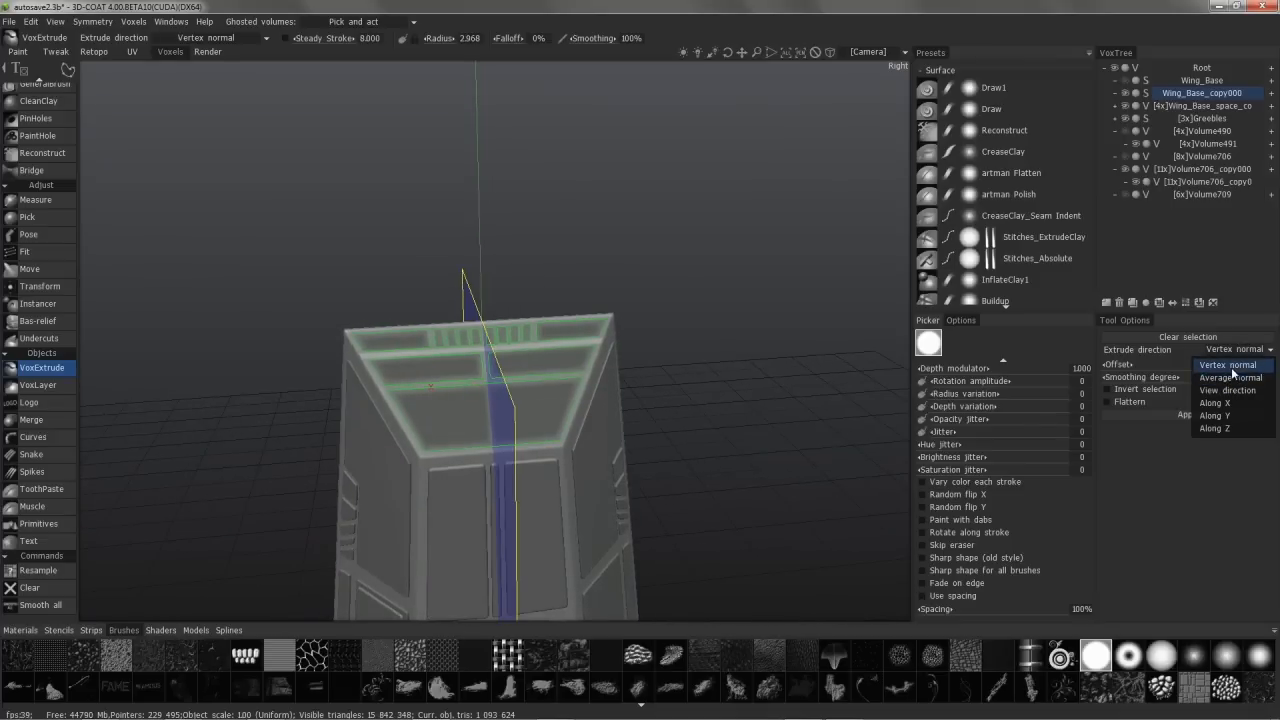
alt+drag(722, 246, 628, 260)
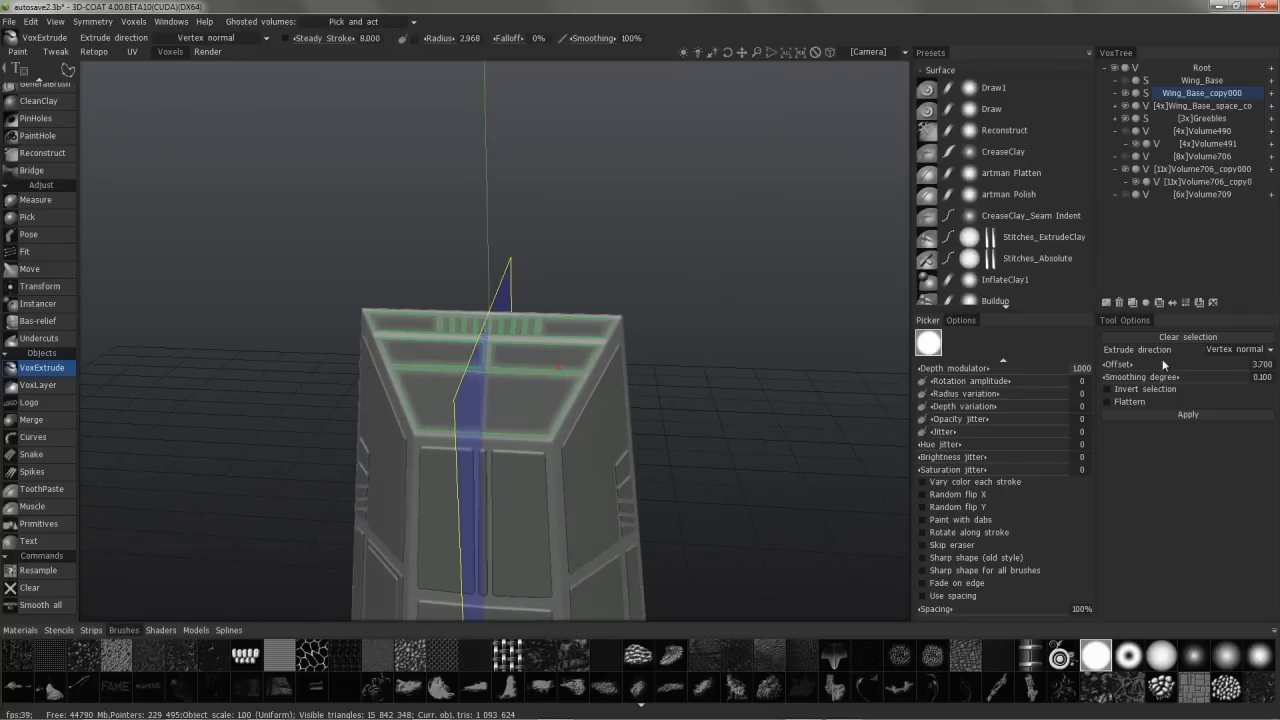
Extrude the selected panels and slots on the sloped top face along Vertex normal with an offset of 3.700
alt+drag(190, 380, 423, 349)
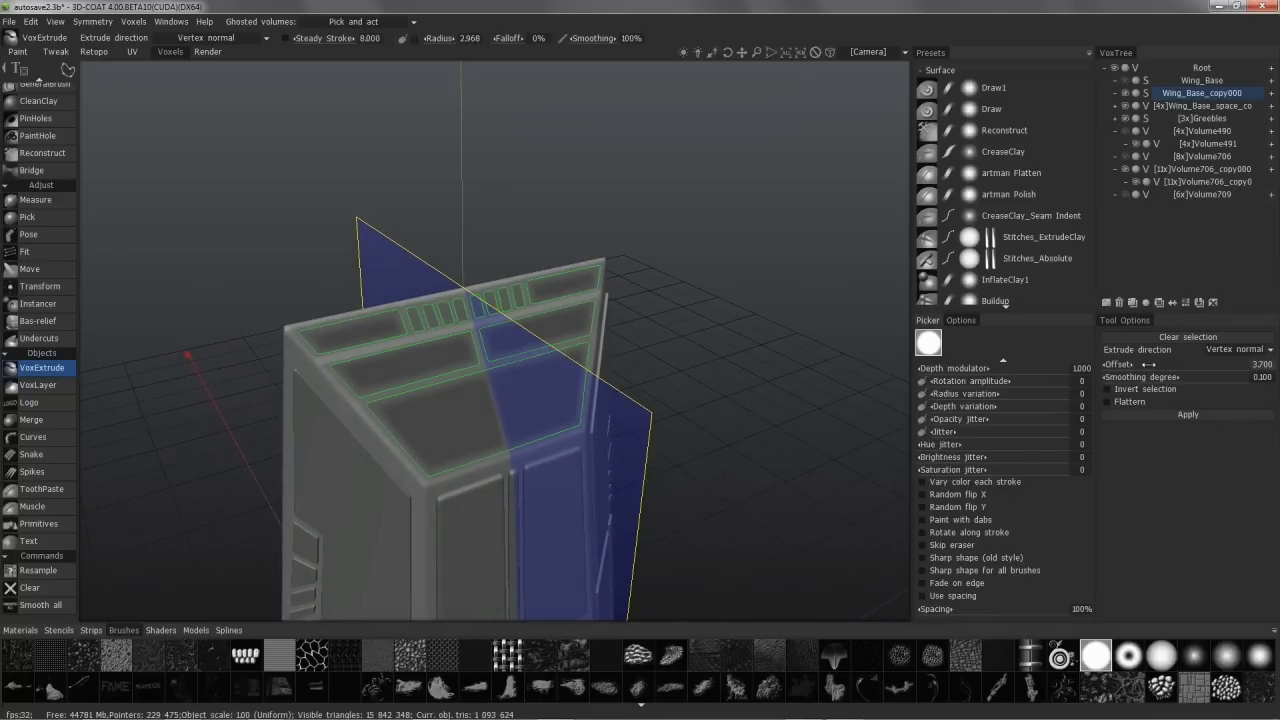
alt+drag(374, 392, 290, 385)
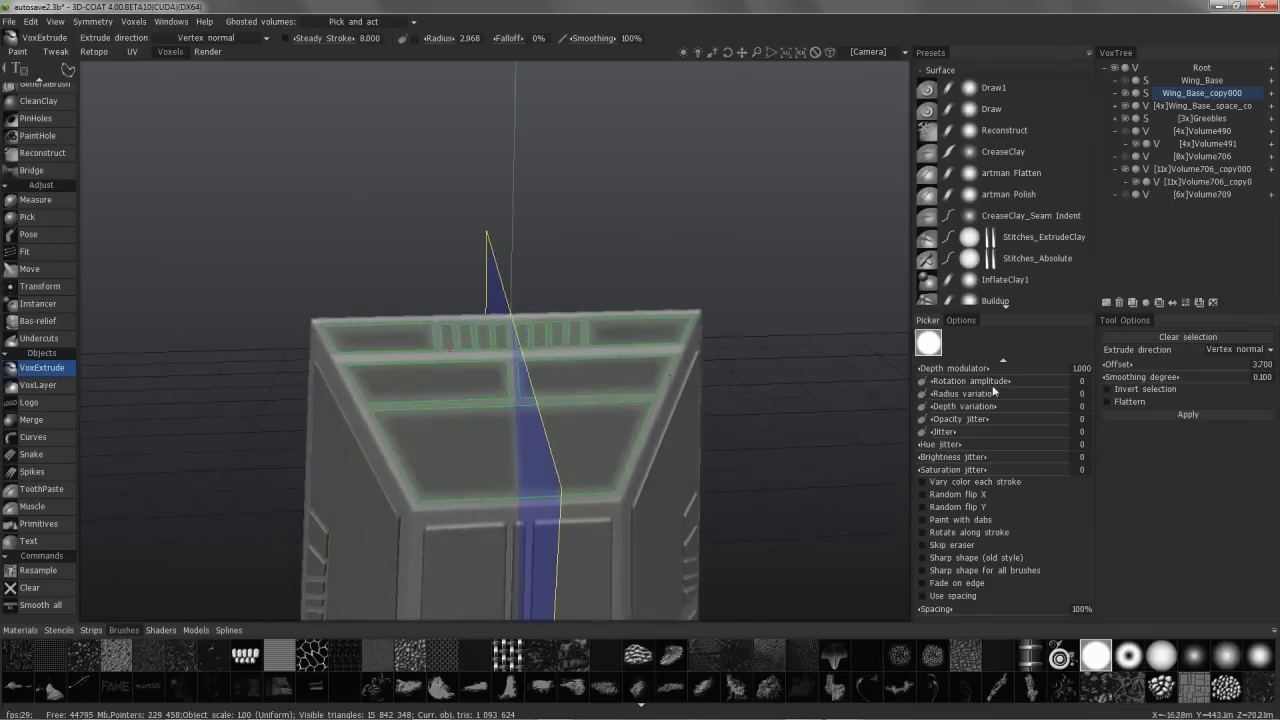
alt+drag(498, 438, 508, 455)
alt+drag(480, 380, 477, 367)
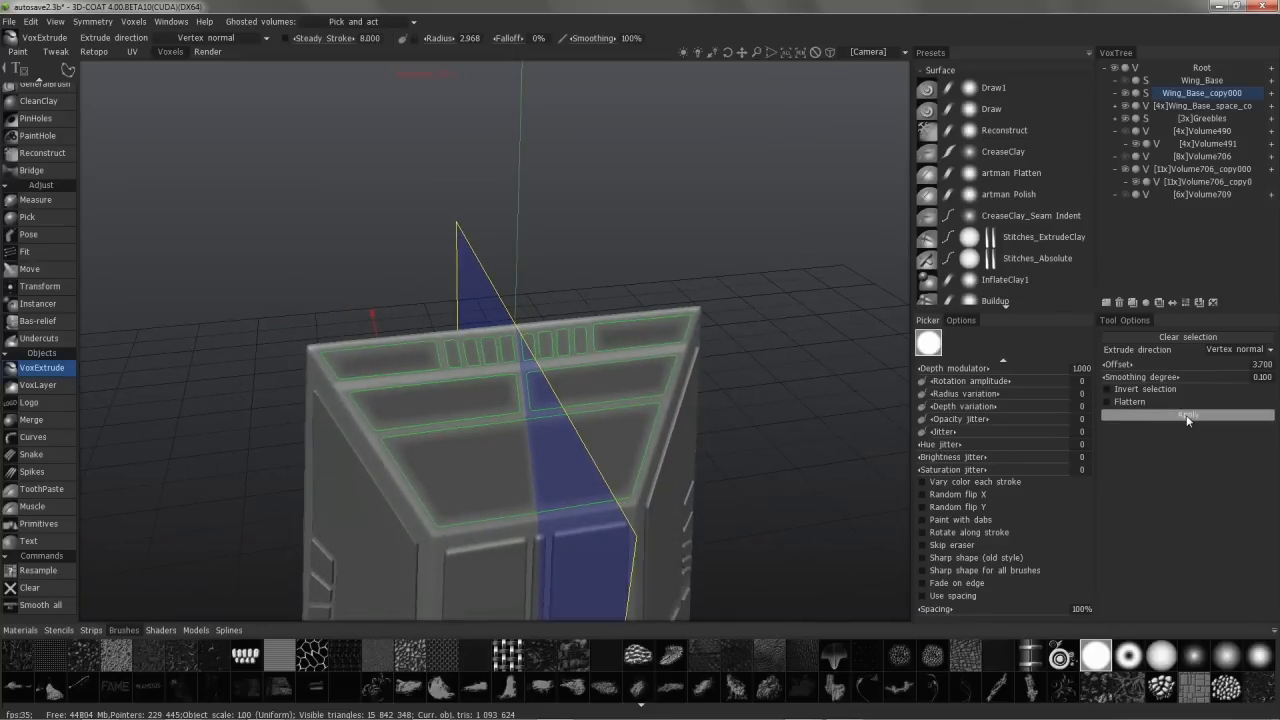
drag(171, 362, 509, 325)
scroll(199, 383, down, 3)
scroll(509, 325, up, 3)
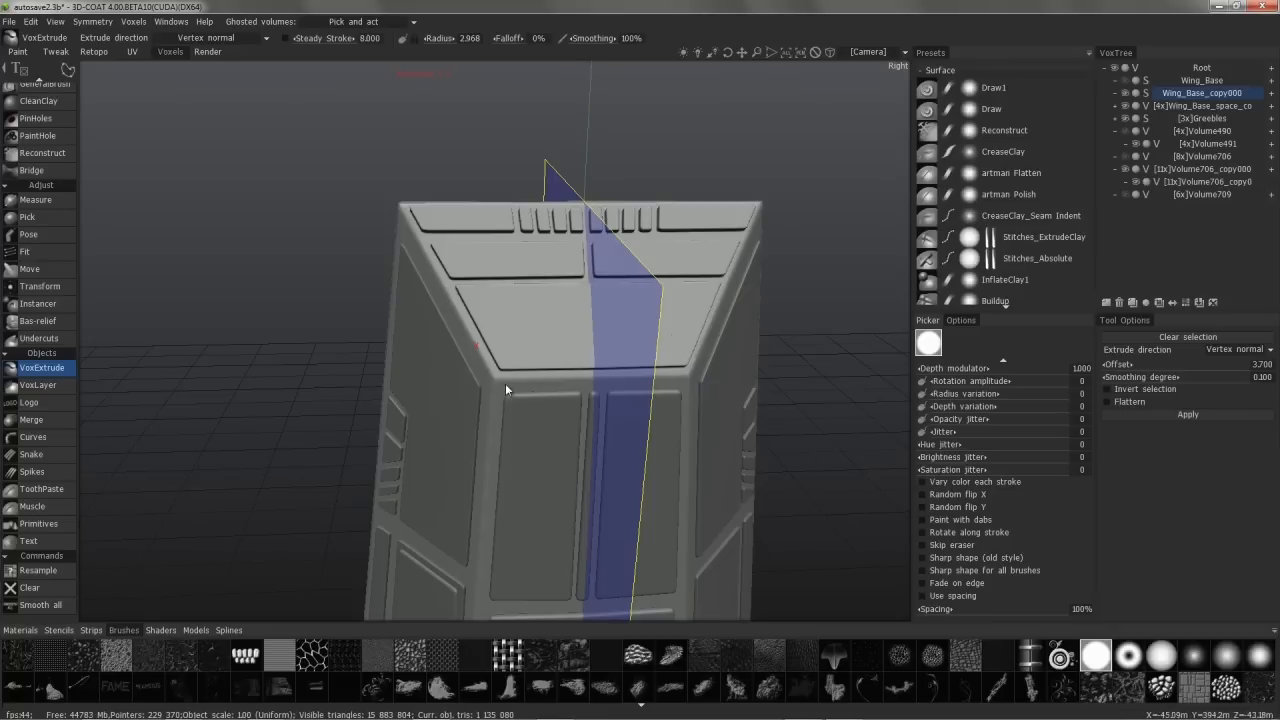
middle_drag(551, 364, 440, 397)
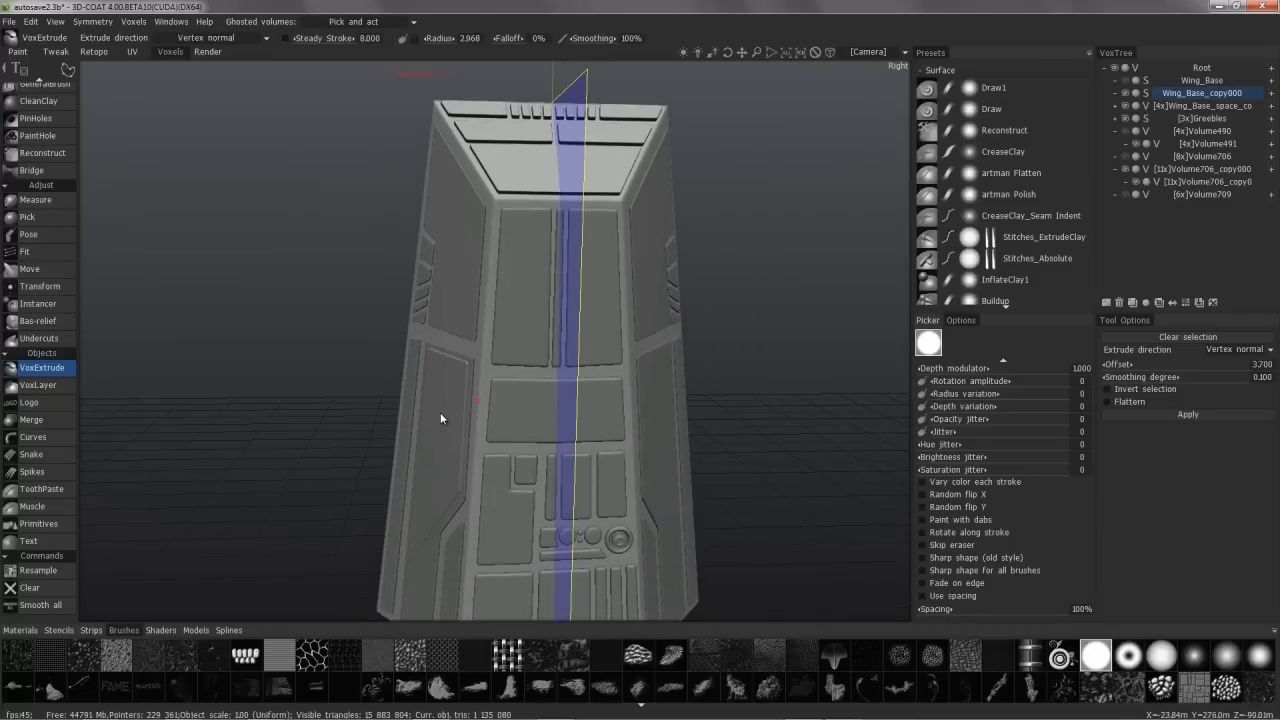